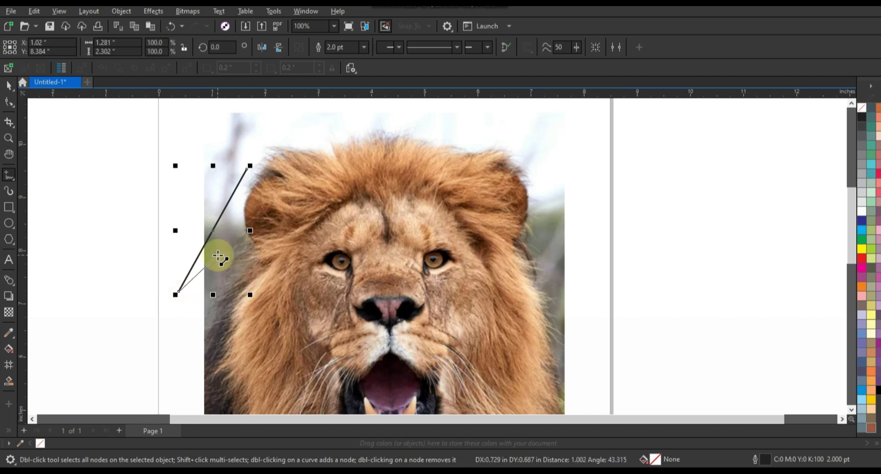
- Set the outline width of the zigzag line beside the lion's head to 4.0 pt
key("F3")
left_click(364, 47)
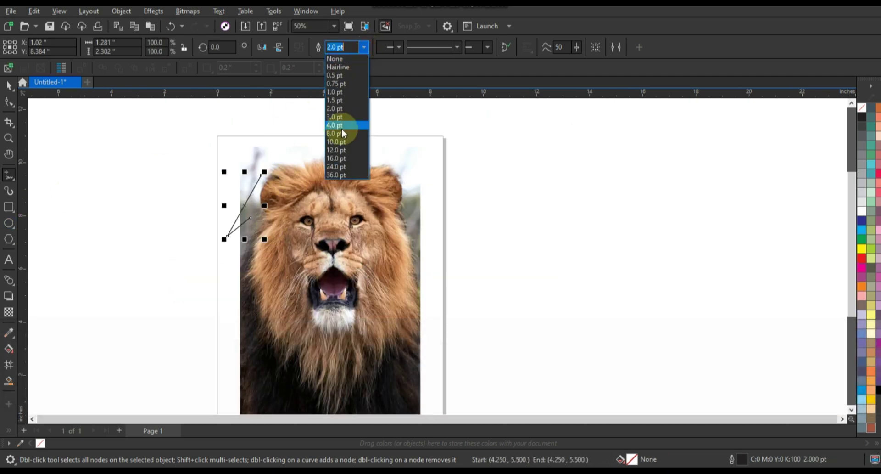
left_click(342, 126)
- Fade the lion photo with a uniform transparency so it can serve as a tracing reference
left_click(9, 85)
left_click(378, 291)
left_click(9, 311)
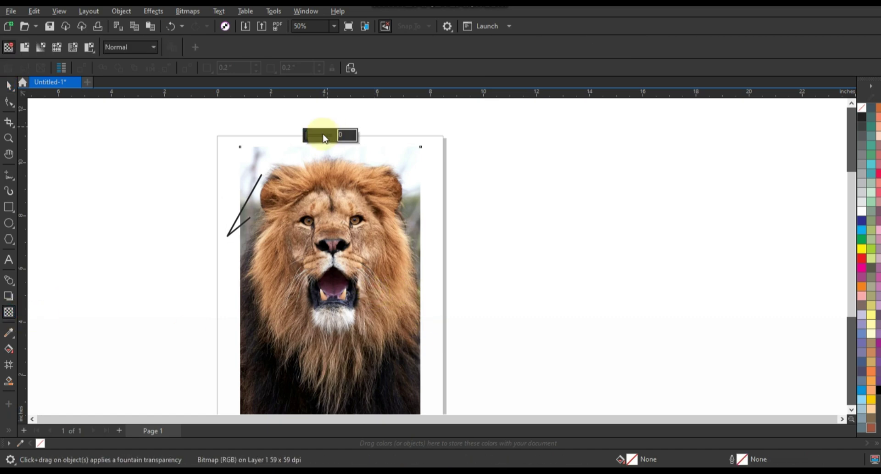
left_click(324, 137)
- Extend the zigzag line from its inner open end with a straight segment down to the photo's bottom centre
left_click(9, 138)
left_click_drag(218, 138, 509, 412)
left_click(328, 198)
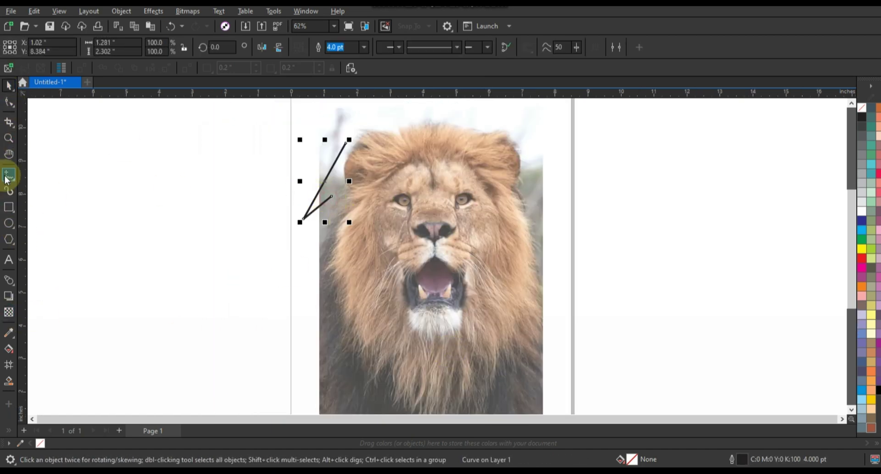
key("space")
left_click(333, 198)
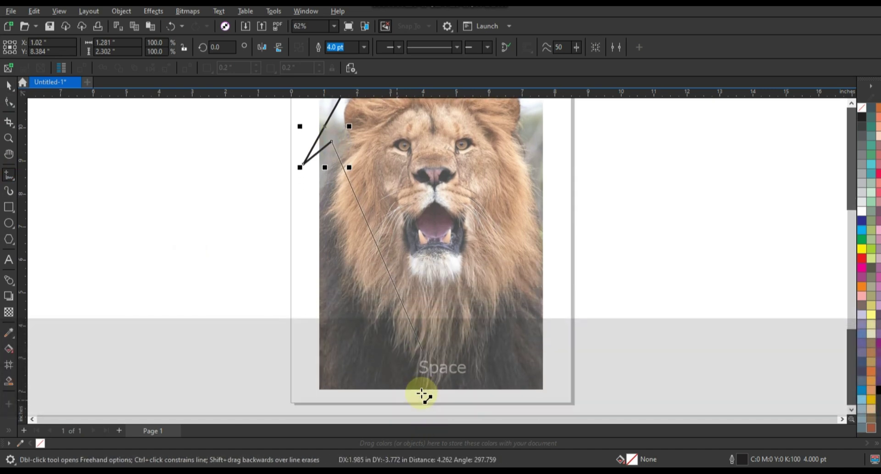
left_click(427, 388)
- Convert the zigzag line's segments to curves and bow the long segment outward around the mane, adjusting its lower end node
key("shift+F2")
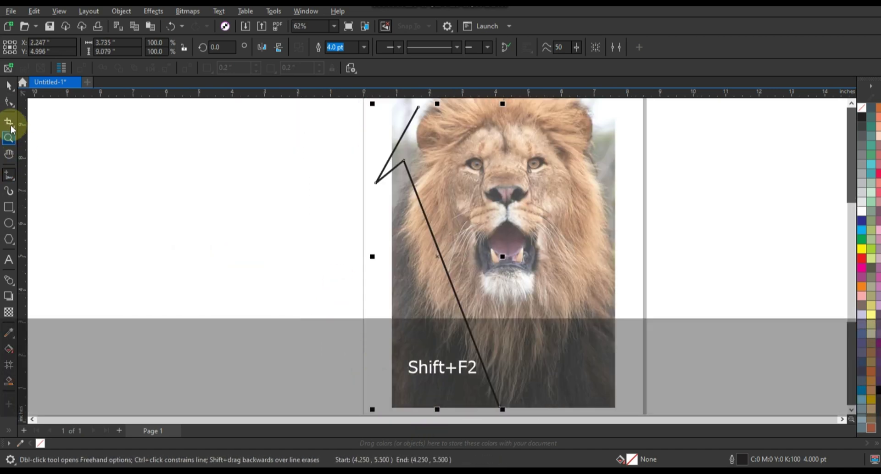
left_click(8, 102)
key("F3")
key("shift+F2")
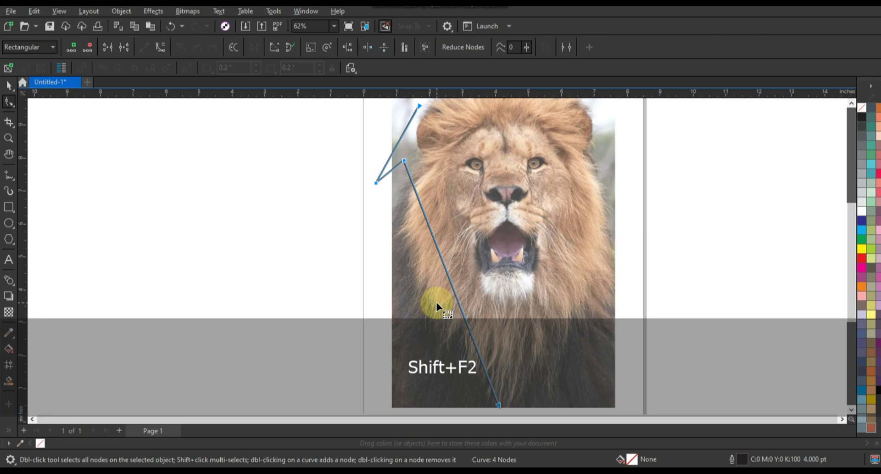
left_click(171, 50)
left_click_drag(430, 246, 332, 259)
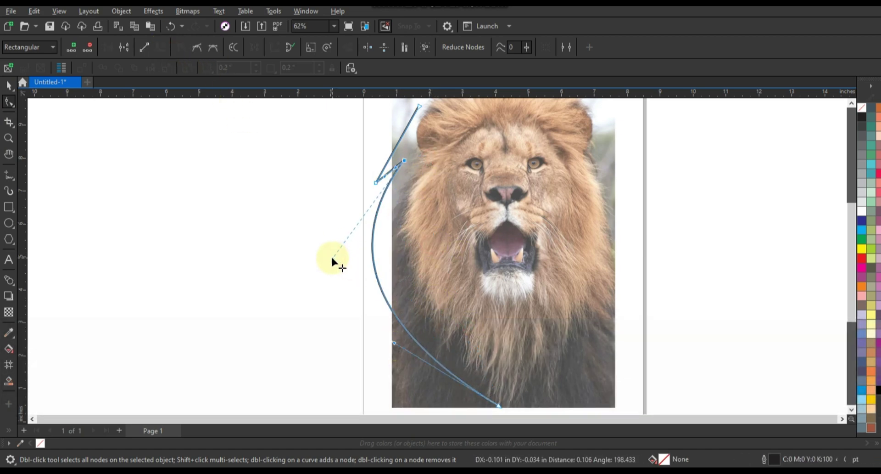
left_click_drag(499, 406, 506, 393)
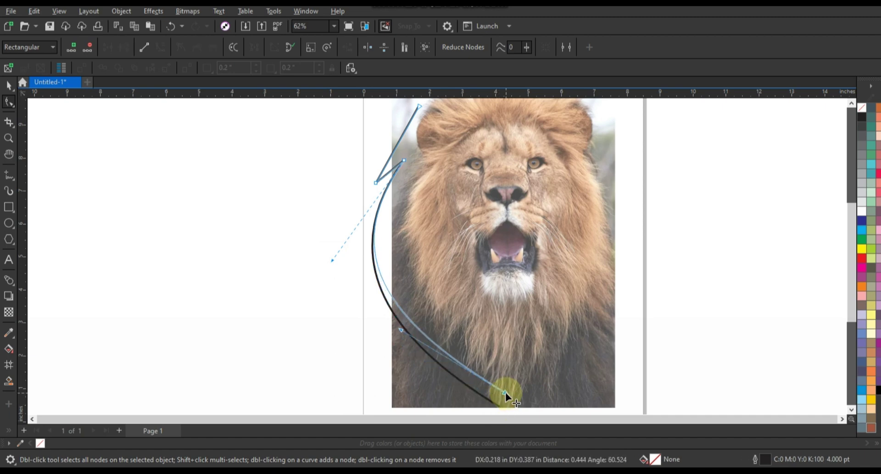
left_click_drag(332, 261, 341, 269)
- Reshape the upper zigzag by bending its segments, shifting the outer tip inward and raising the top end node above the ear
left_click(9, 137)
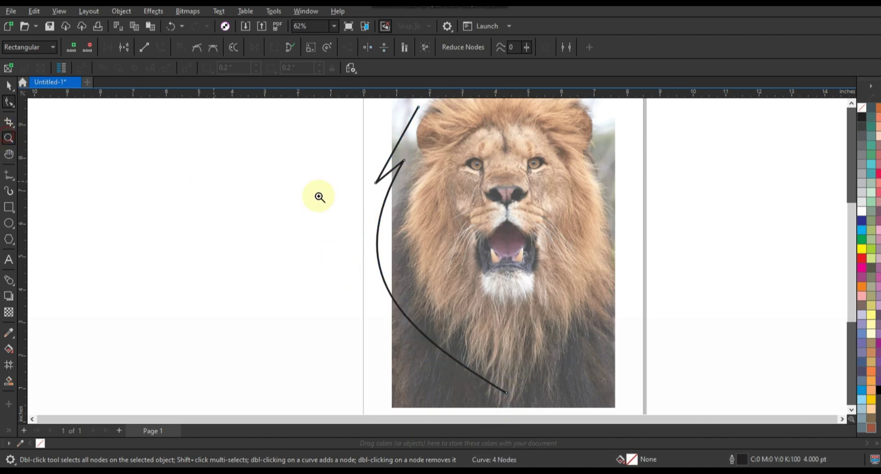
right_click(319, 196)
left_click_drag(375, 141, 598, 260)
left_click(9, 102)
left_click_drag(234, 303, 223, 299)
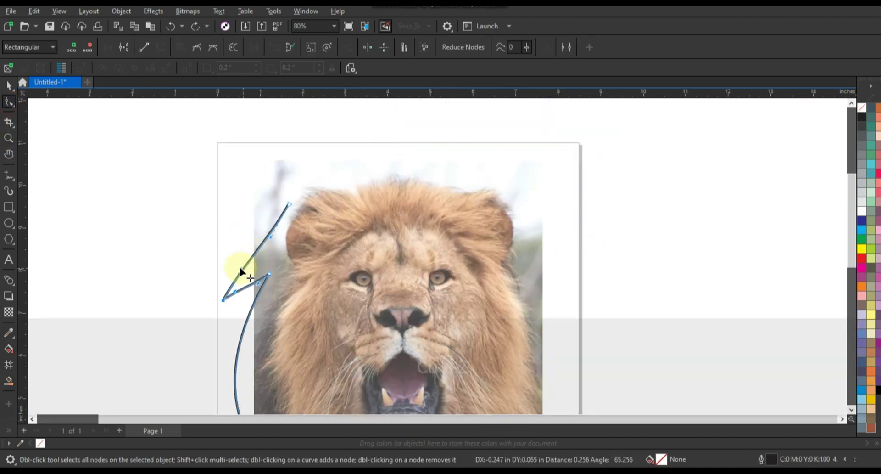
left_click_drag(269, 235, 273, 240)
left_click(247, 289)
left_click_drag(248, 289, 231, 299)
left_click_drag(254, 269, 258, 274)
left_click_drag(289, 205, 292, 173)
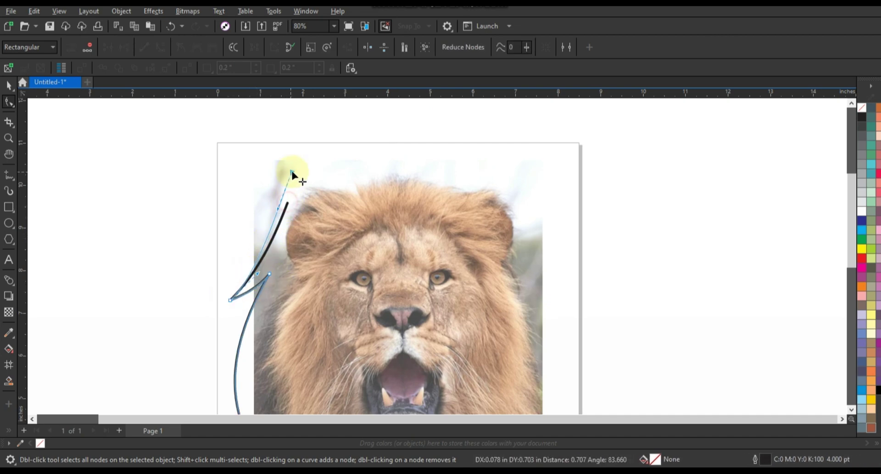
left_click_drag(286, 208, 298, 210)
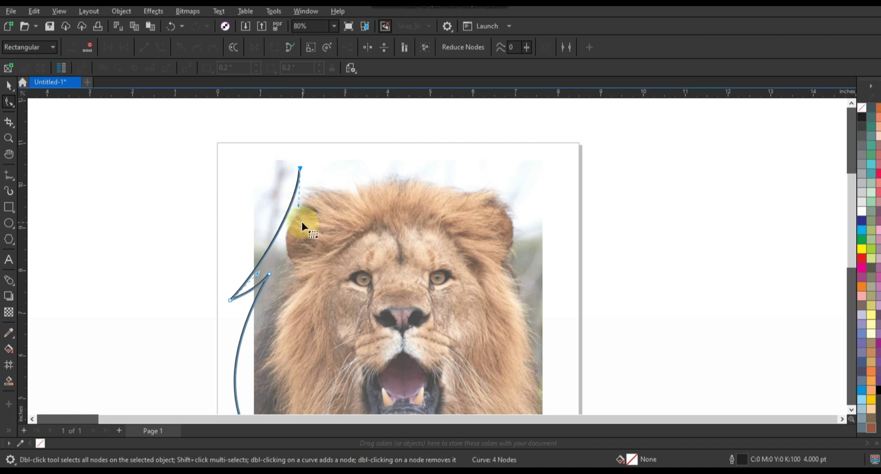
- Create a horizontally mirrored copy of the mane outline on the opposite side of the lion
left_click(5, 87)
key("F3")
left_click_drag(241, 265, 403, 263)
right_click(403, 264)
- Combine the two mane outline halves into one curve and join their end nodes at the bottom point
left_click(279, 168, "shift")
left_click(302, 46)
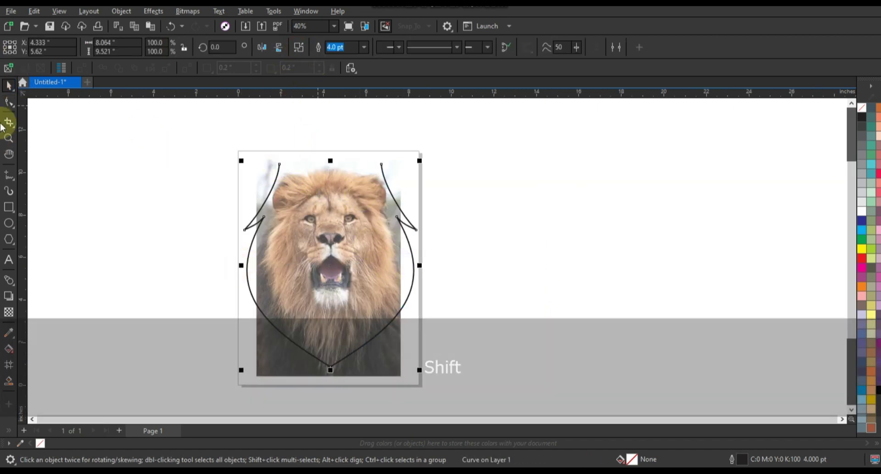
left_click(9, 102)
left_click(108, 47)
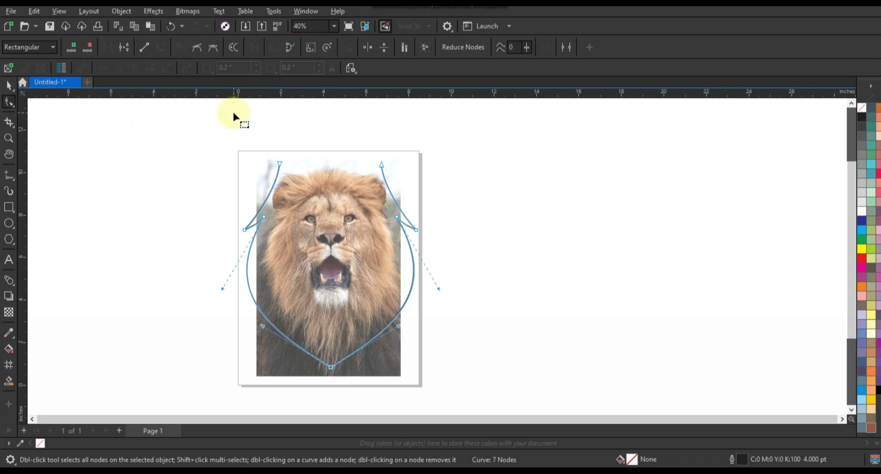
- Draw a straight vertical line about 7.5 inches long in the empty area beside the page
left_click(8, 137)
left_click_drag(449, 357, 449, 358)
left_click(9, 175)
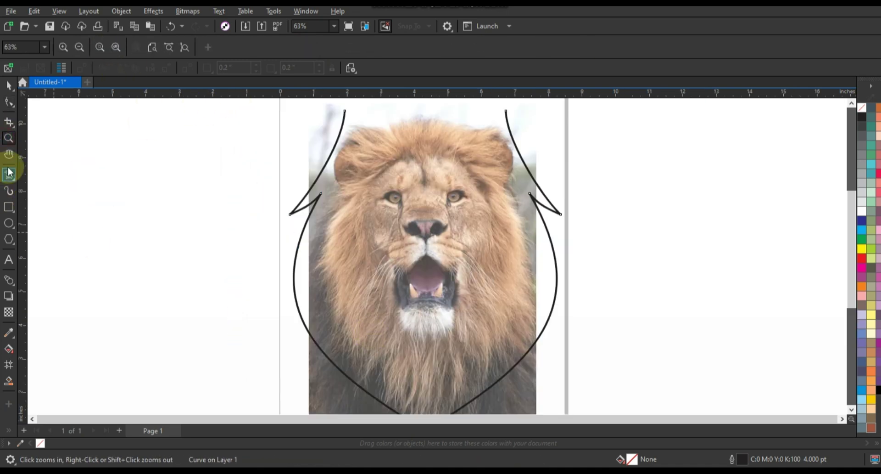
left_click(99, 130)
left_click(100, 381, "ctrl")
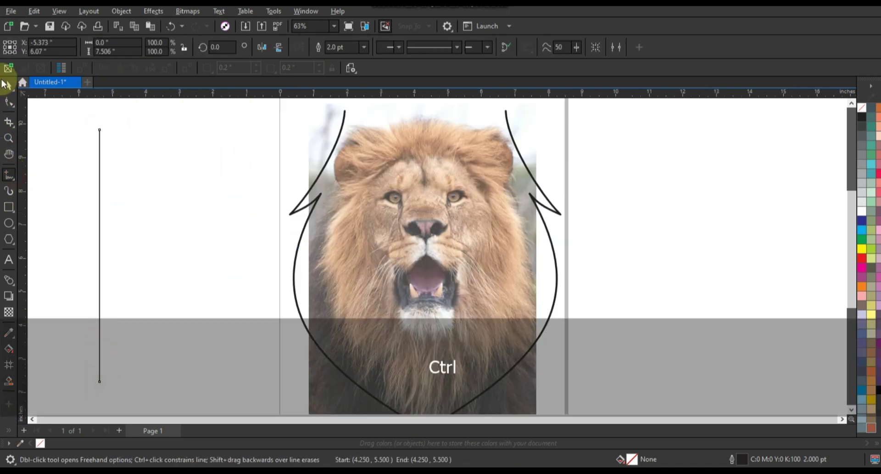
- Centre the vertical line on the mane outline and stretch it symmetrically beyond the outline's top and bottom
key("space")
left_click(505, 118, "shift")
key("c")
scroll(489, 125, "down", 1)
key("Escape")
left_click(458, 162)
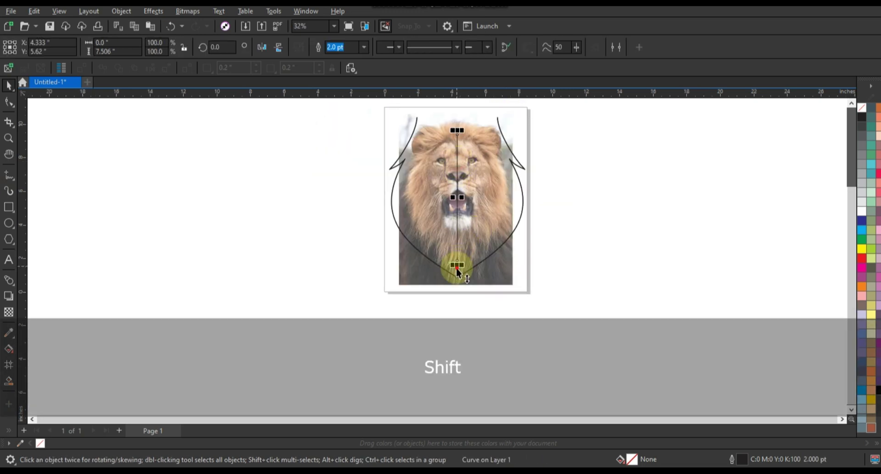
key("ctrl+z")
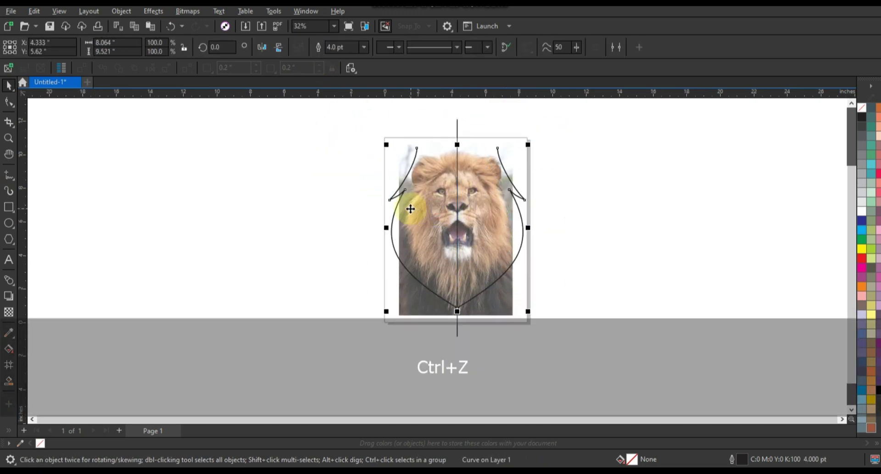
- Move the photo, mane outline and centre line together off the page into the empty area beside it
key("ctrl+a")
left_click_drag(469, 228, 239, 211)
key("shift+F2")
key("Escape")
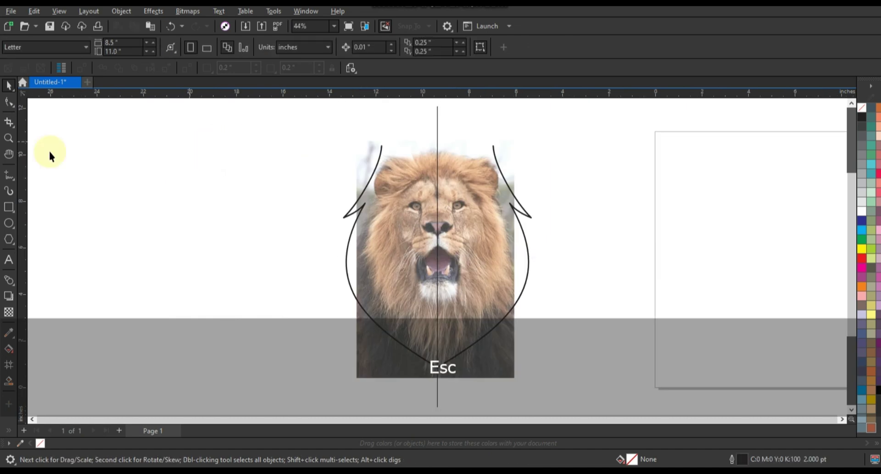
- With a 4.0 pt outline, trace straight segments from the centre line over the forehead and down to the left cheek
left_click(9, 138)
left_click_drag(336, 153, 493, 295)
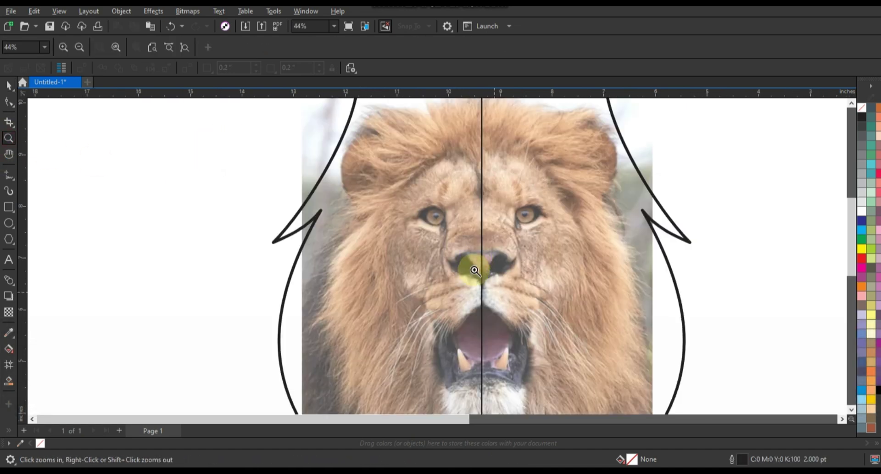
left_click(15, 175)
left_click(363, 47)
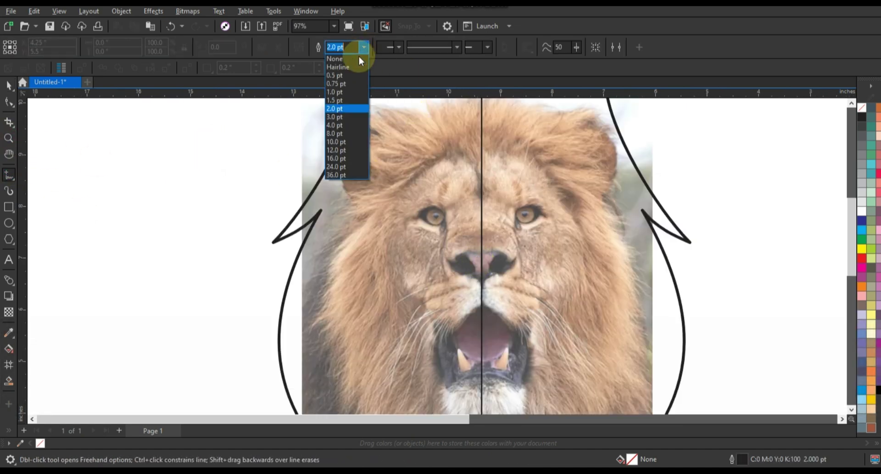
left_click(338, 125)
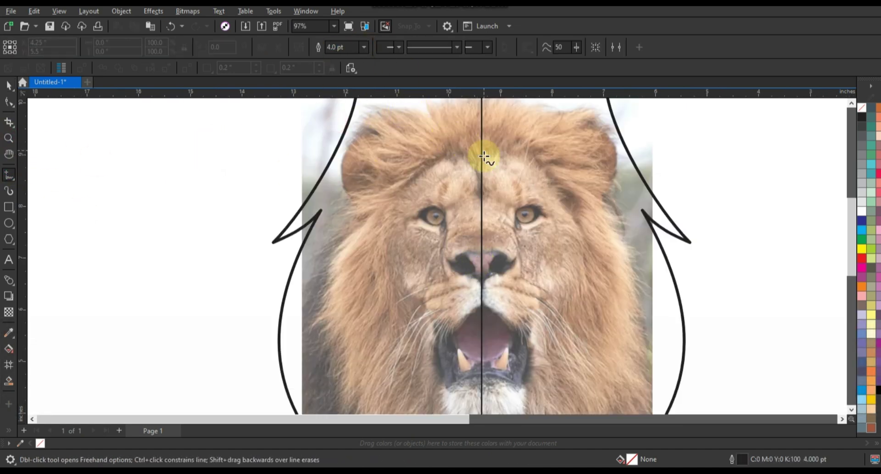
left_click(453, 152)
left_click(398, 199)
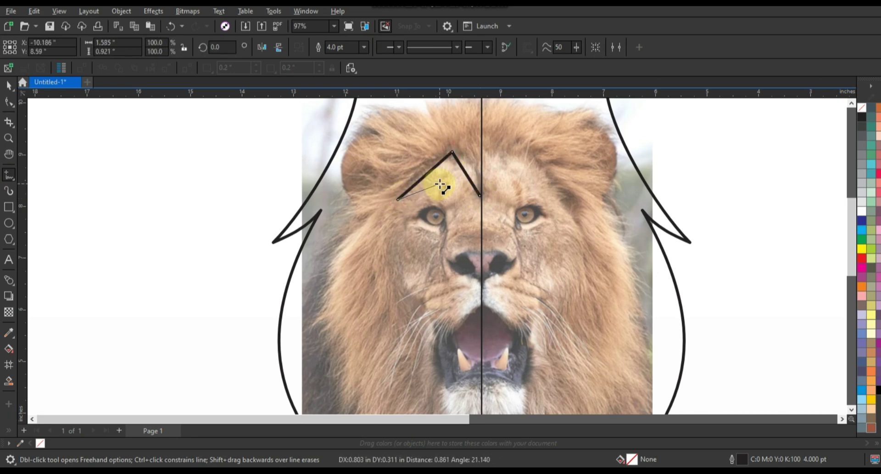
left_click(438, 183)
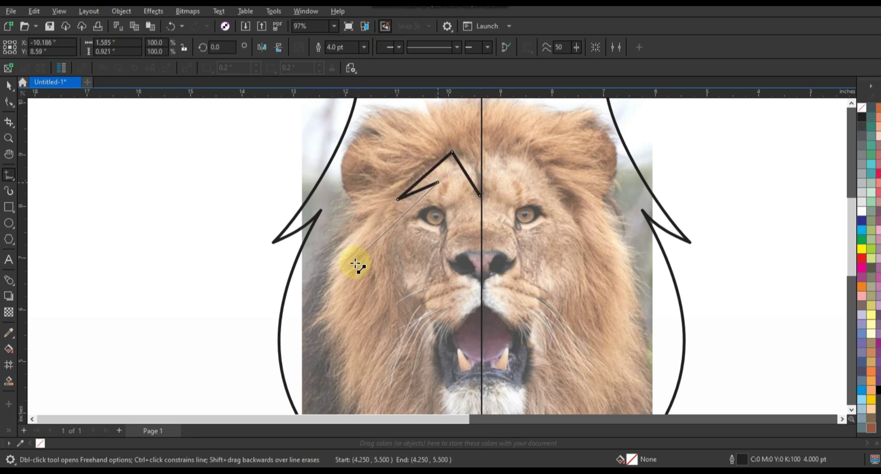
left_click(377, 272)
left_click(415, 306)
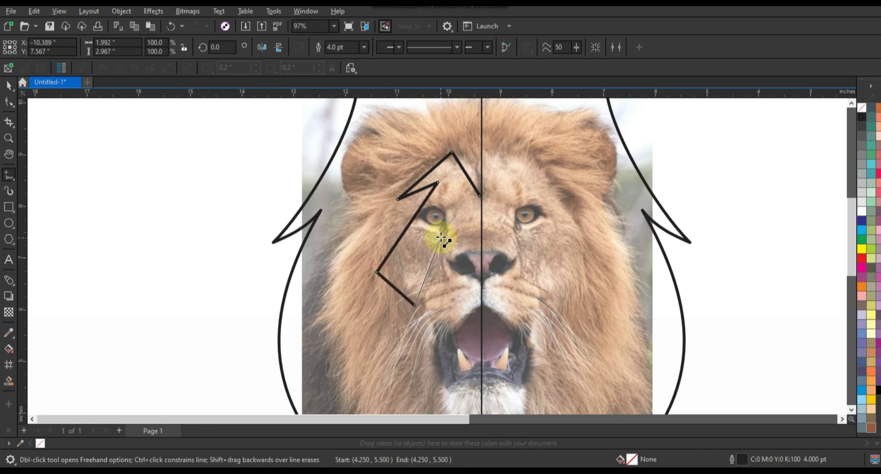
- Continue the half-face outline with straight segments around the left eye and down the side of the nose bridge
left_click(440, 237)
left_click(398, 215)
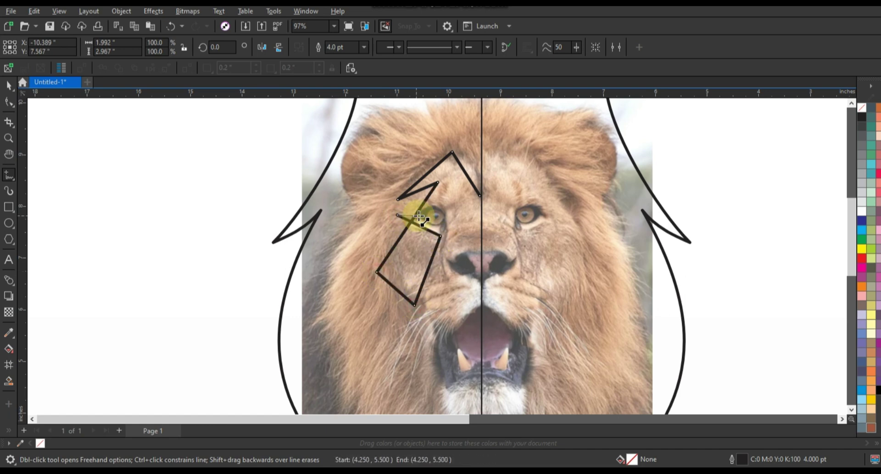
left_click(447, 213)
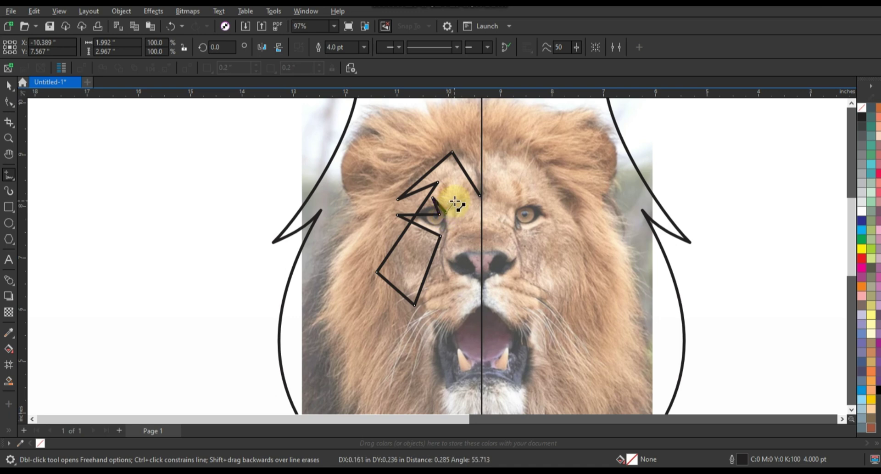
left_click(454, 229)
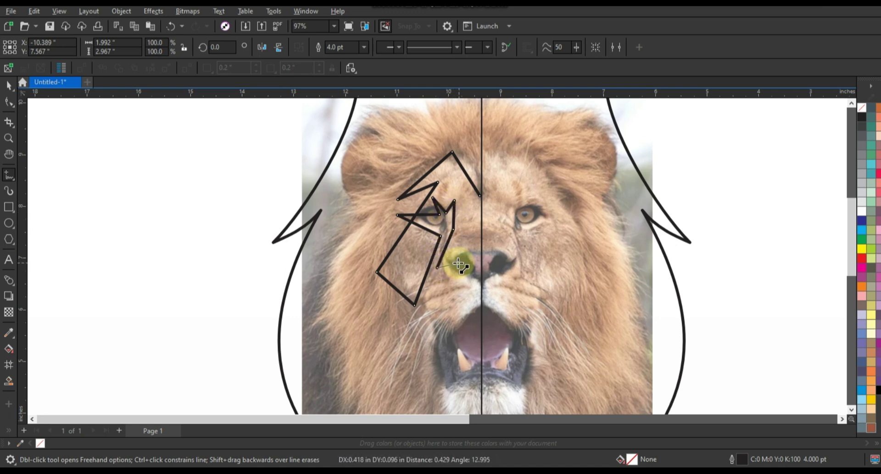
- Continue the half-face outline around the left nostril and muzzle, finishing on the centre line at the nose
left_click(457, 263)
left_click(428, 291)
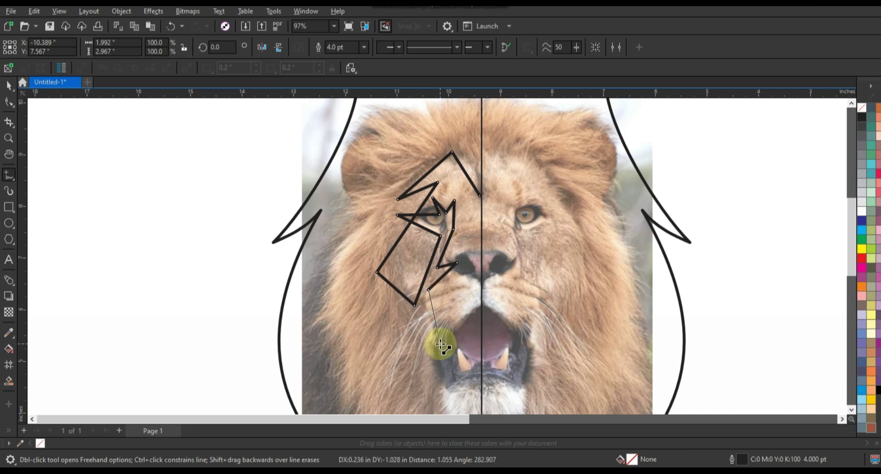
left_click(440, 343)
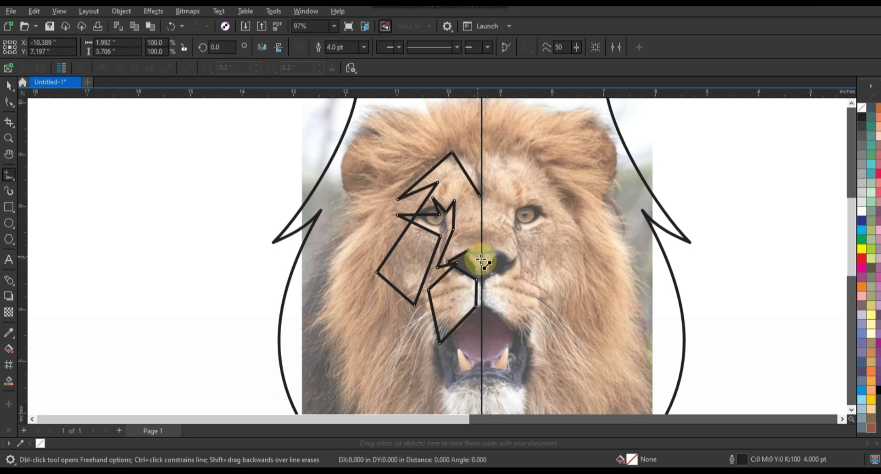
left_click(482, 260)
- Convert all segments of the half-face outline to curves
left_click(9, 102)
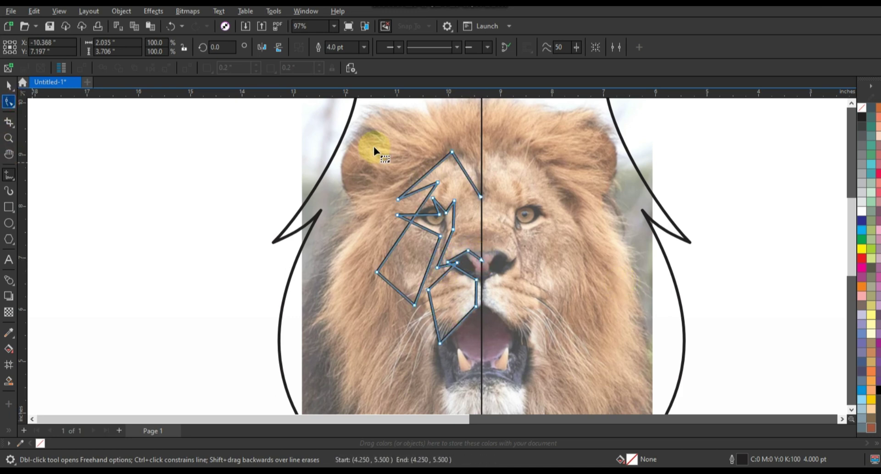
left_click_drag(373, 146, 520, 349)
left_click(160, 48)
- Bend the outer cheek segment outward and curve the segments above and beside the left eye
left_click(8, 138)
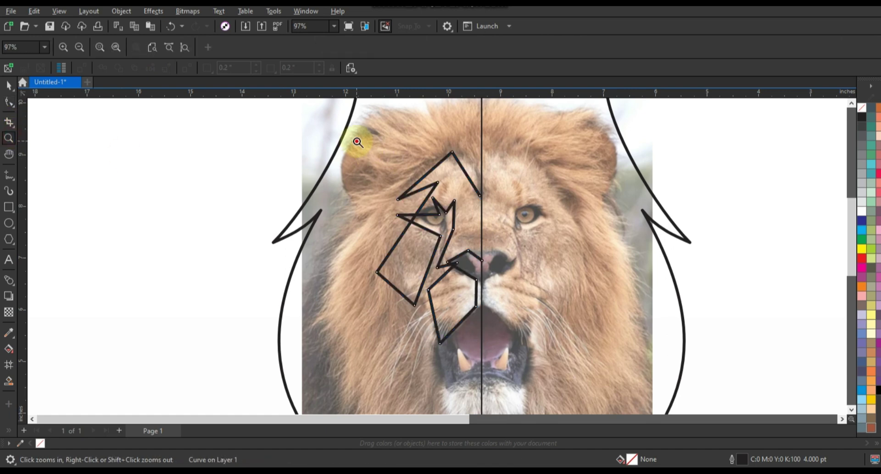
left_click(561, 355)
left_click(9, 102)
mouse_move(356, 233)
left_mouse_down()
mouse_move(334, 218)
mouse_move(381, 201)
mouse_move(362, 211)
mouse_move(373, 198)
mouse_move(410, 204)
left_mouse_up()
left_click_drag(414, 199, 428, 219)
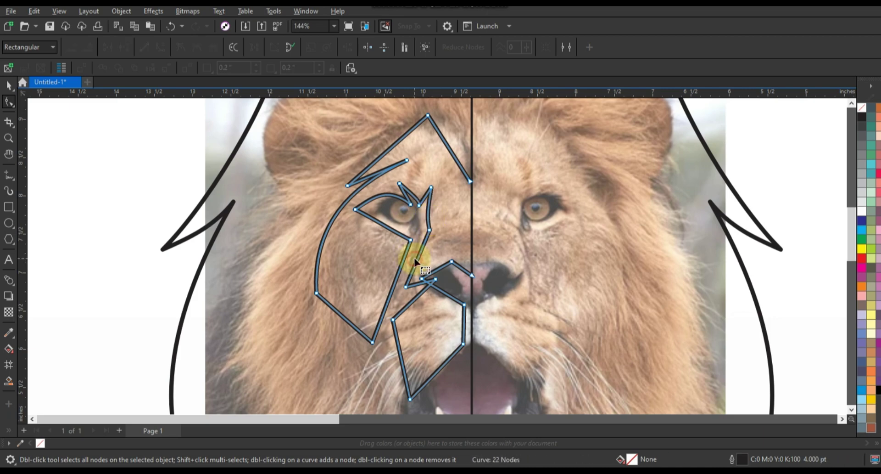
- Bend the nose-side, inner cheek and lower eyelid segments of the half-face outline to follow the lion's features
left_click_drag(419, 256, 414, 257)
left_click_drag(392, 290, 382, 279)
left_click(377, 224)
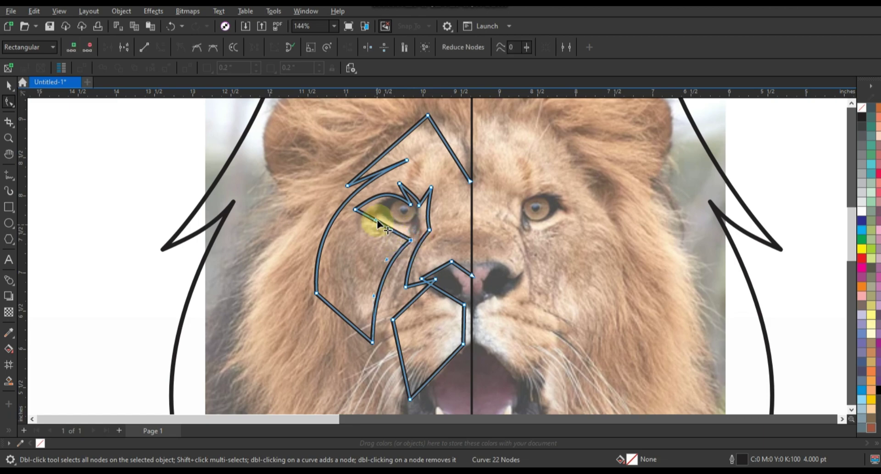
left_click_drag(395, 237, 375, 224)
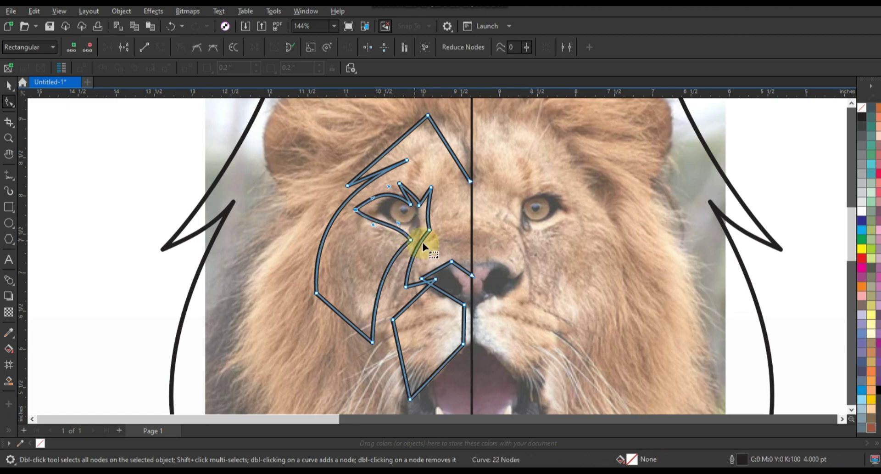
- Bend the lower cheek, muzzle and nostril segments of the half-face outline to follow the lion's features
left_click(340, 304)
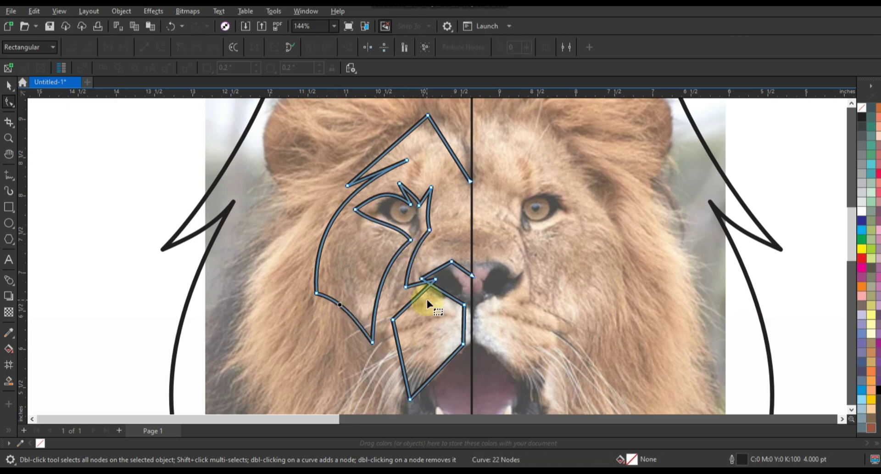
left_click_drag(411, 302, 406, 300)
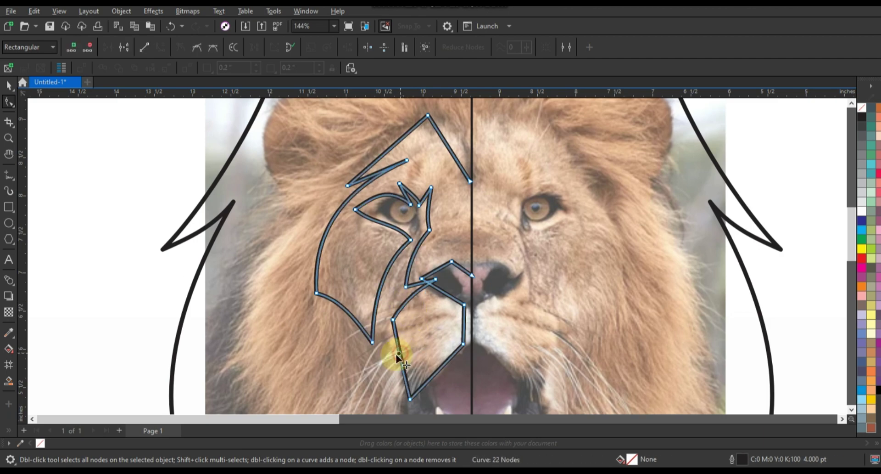
left_click_drag(400, 352, 390, 359)
left_click_drag(434, 376, 428, 367)
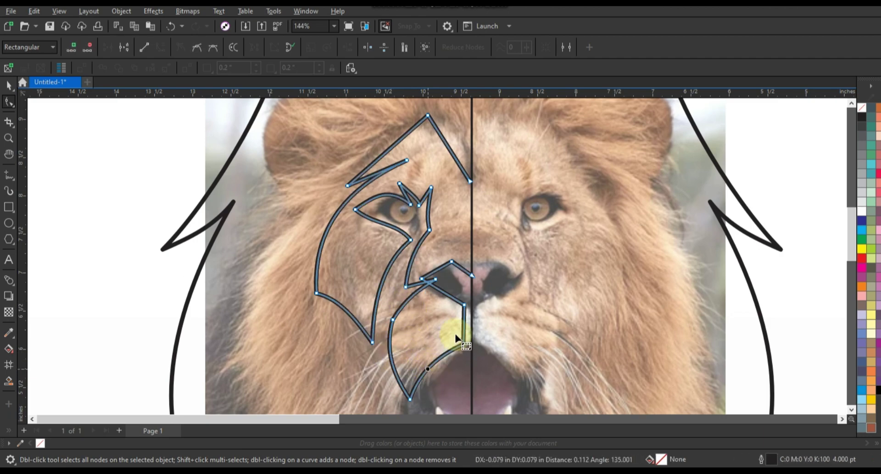
left_click_drag(464, 321, 467, 335)
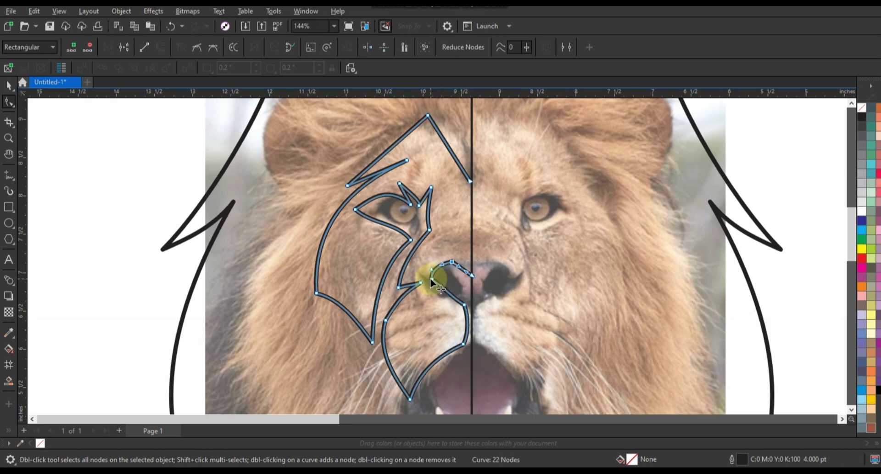
left_click_drag(431, 279, 450, 299)
left_click(471, 275)
- Mirror a copy of the half-face outline across the centre line and combine both halves into one curve
left_click(9, 86)
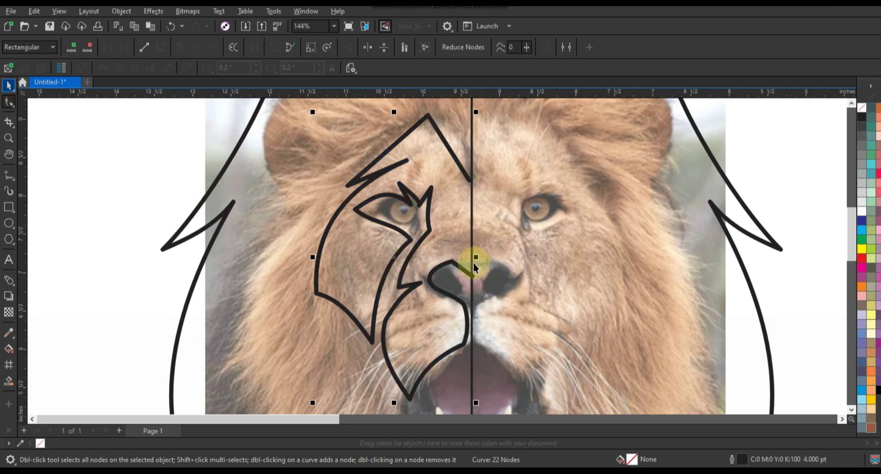
left_click_drag(312, 257, 479, 270, "ctrl")
right_click(479, 271)
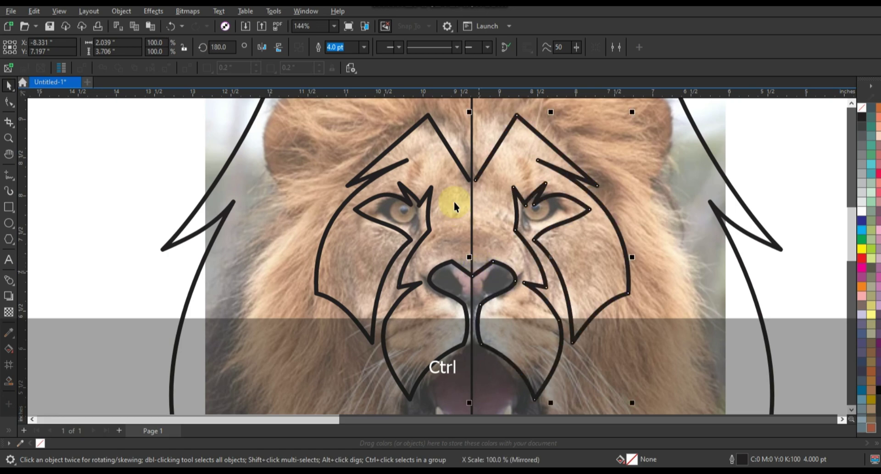
left_click(461, 168, "shift")
left_click(304, 49)
- Join the meeting end nodes of the two face halves at the forehead and at the nose
left_click(9, 102)
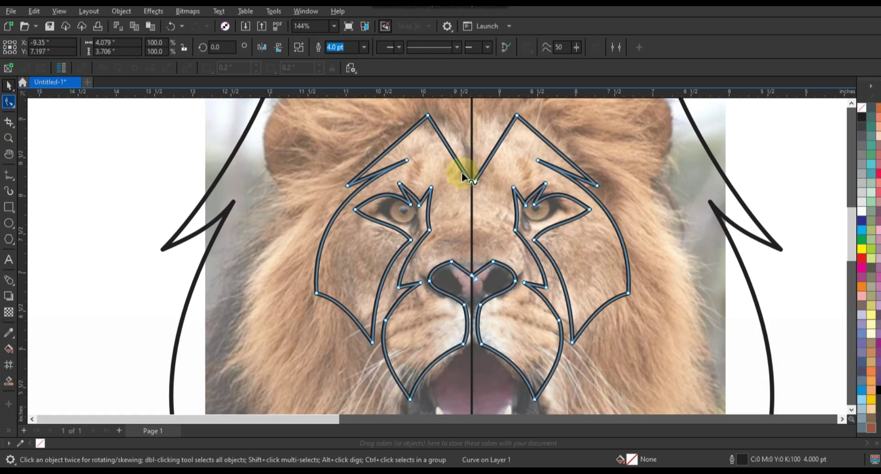
left_click(110, 46)
left_click_drag(465, 265, 482, 287)
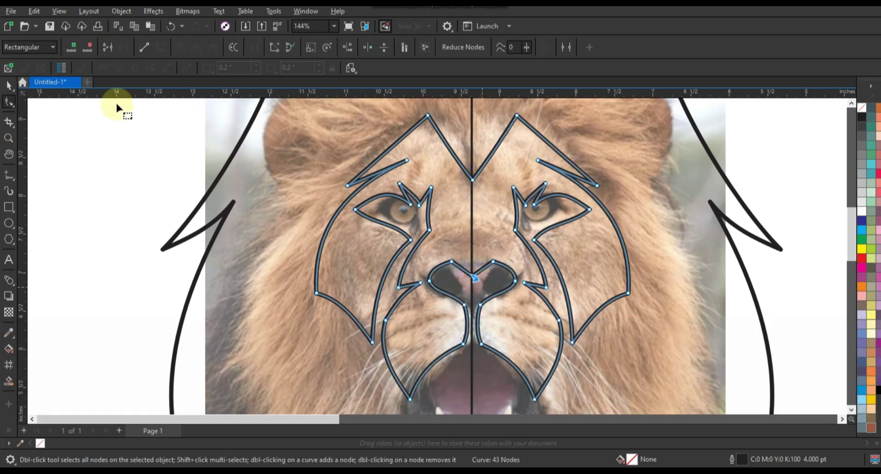
- Try filling the joined face outline with white
key("F3")
key("space")
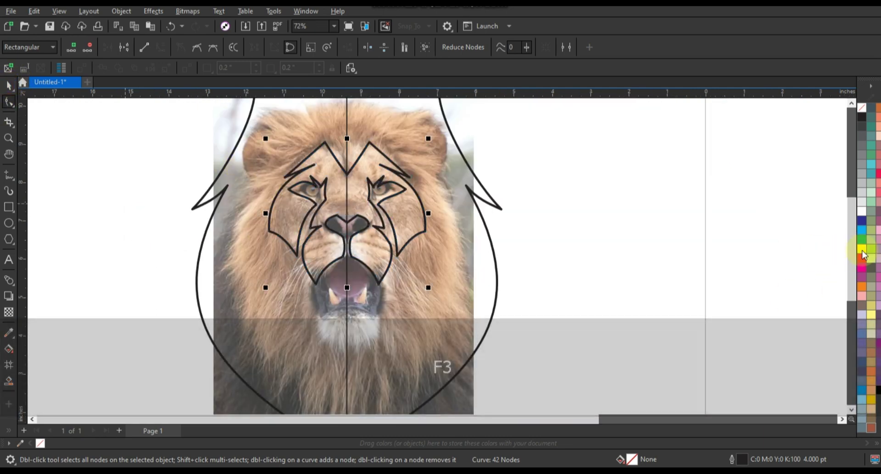
left_click(862, 212)
key("ctrl+z")
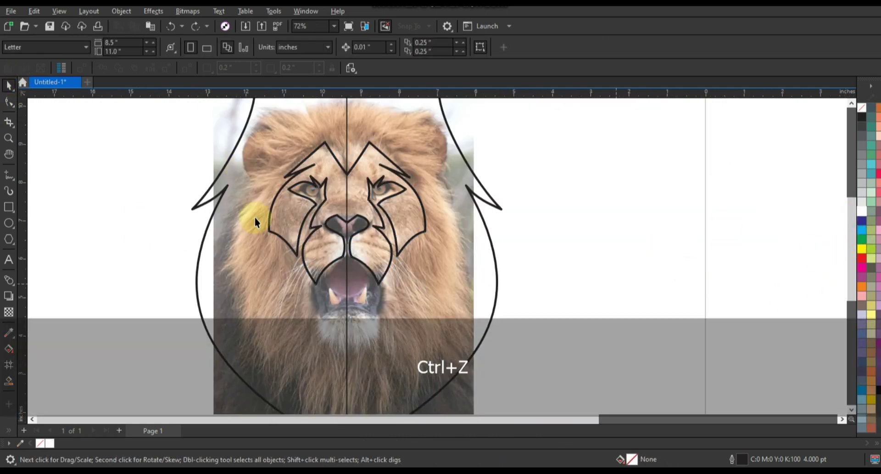
- Draw a closed triangular half-chin shape below the mouth against the centre line, about 0.71 in wide and 1.56 in tall
left_click(9, 139)
left_click(9, 138)
left_click(431, 349)
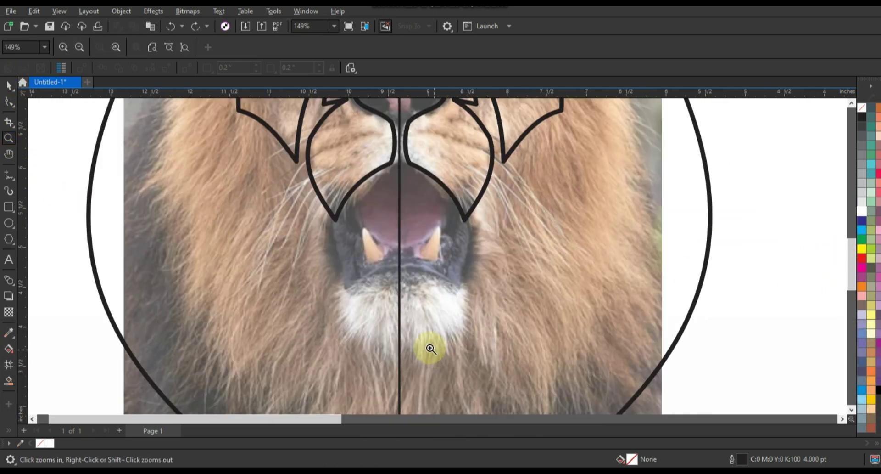
left_click_drag(306, 191, 578, 404)
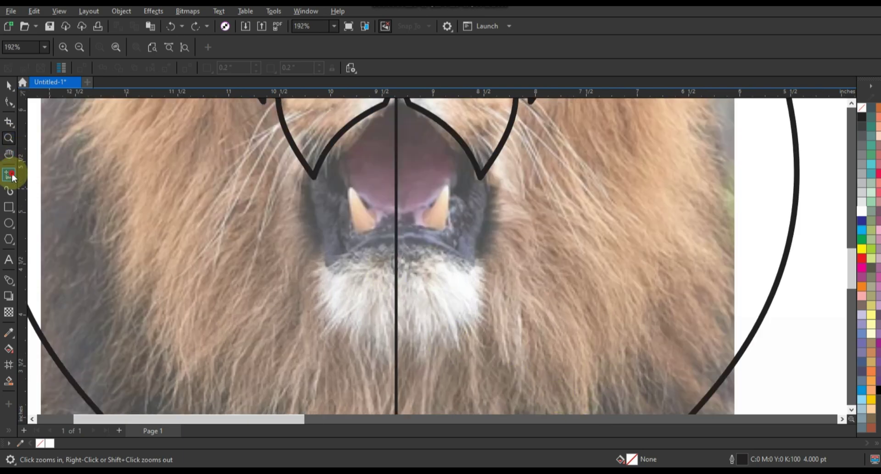
left_click(9, 175)
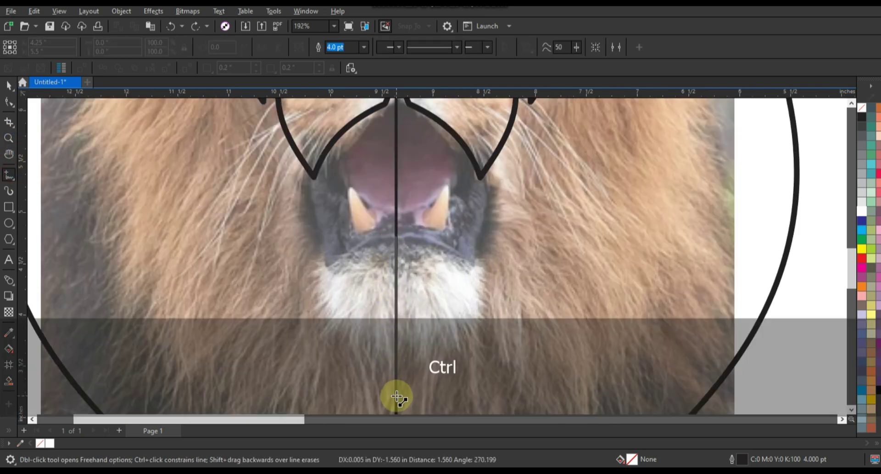
left_click(397, 395, "ctrl")
left_click(324, 284)
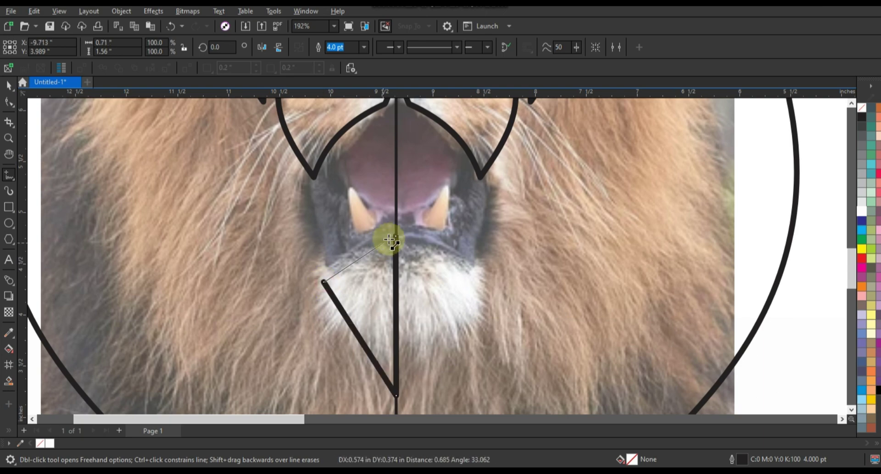
left_click(397, 236)
- Convert the half-chin segments to curves, bend the two outer edges, and shift the outer corner and lower tip
left_click(9, 101)
left_click(397, 247)
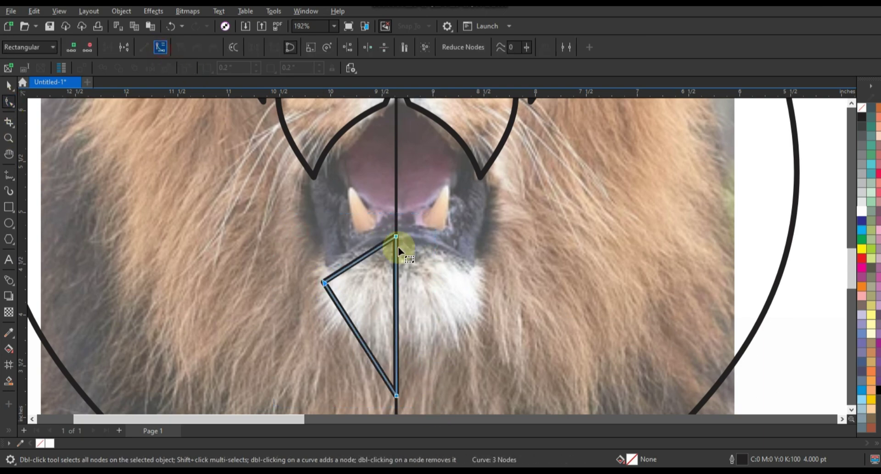
mouse_move(370, 249)
left_mouse_down()
mouse_move(347, 264)
mouse_move(366, 238)
left_mouse_up()
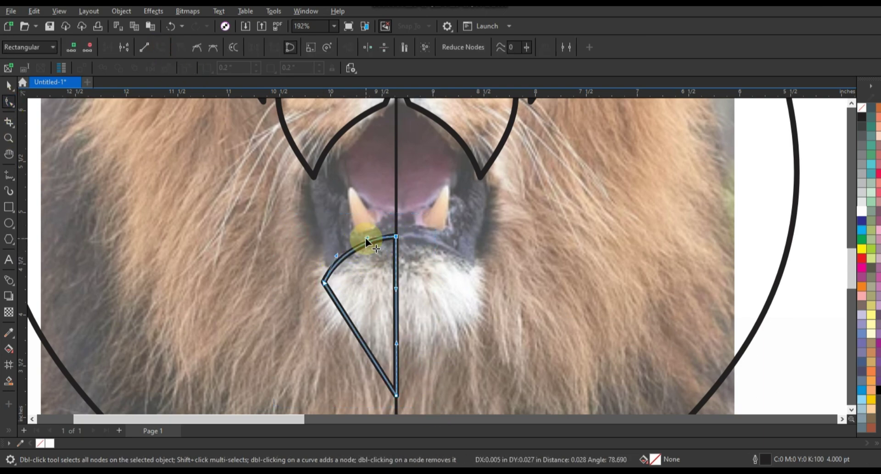
left_click_drag(349, 320, 355, 316)
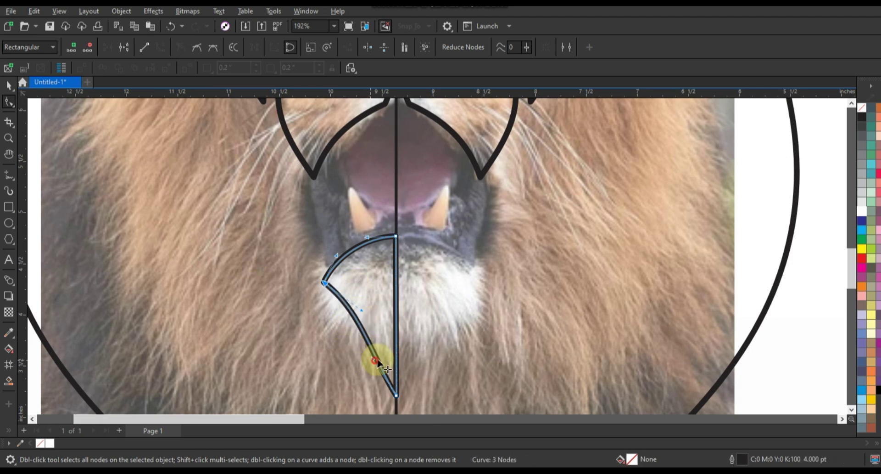
left_click_drag(377, 360, 381, 358)
left_click_drag(325, 283, 315, 301)
left_click(349, 327)
left_click_drag(396, 394, 397, 401)
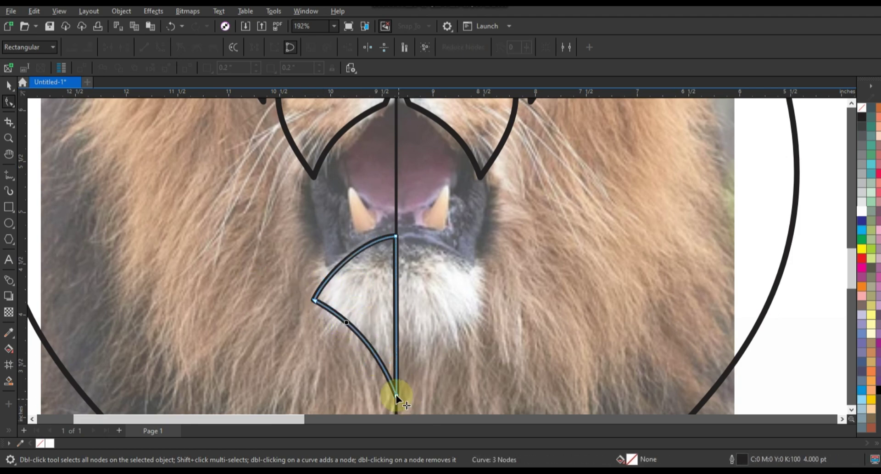
- Mirror a copy of the half-chin across the centre line, nudge it to overlap and weld both halves together
left_click_drag(342, 316, 463, 324)
left_click(9, 102)
left_click(9, 86)
right_click(464, 325)
left_click(372, 241, "shift")
left_click_drag(311, 318, 471, 323)
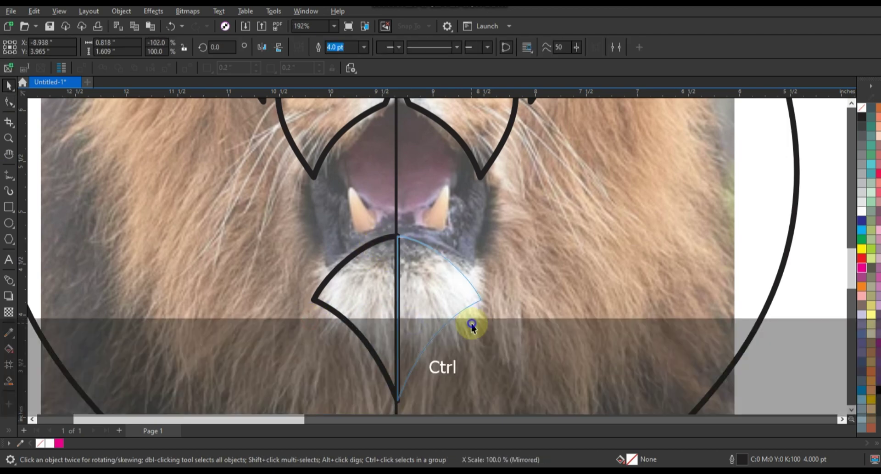
right_click(471, 324)
key("Left")
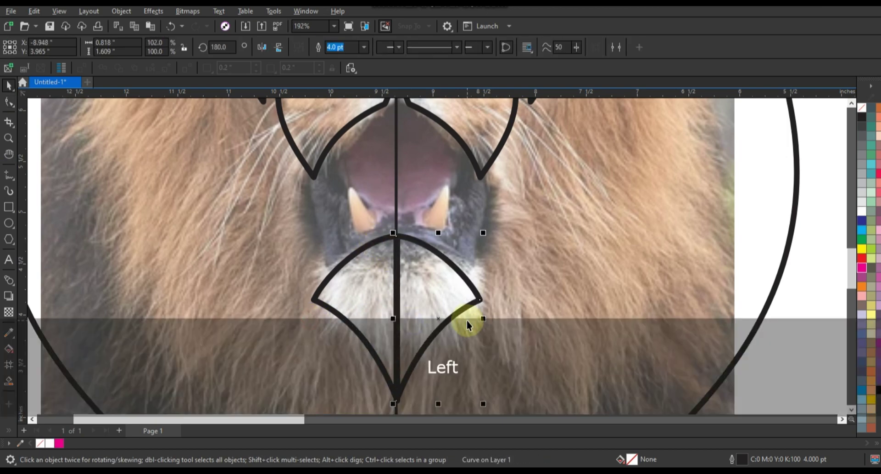
left_click(375, 241, "shift")
left_click(319, 48)
- Move the welded chin shape straight up over the open mouth and stretch its top and bottom points along the centre line
left_click_drag(432, 292, 433, 203)
left_click(13, 106)
left_click_drag(397, 153, 413, 153)
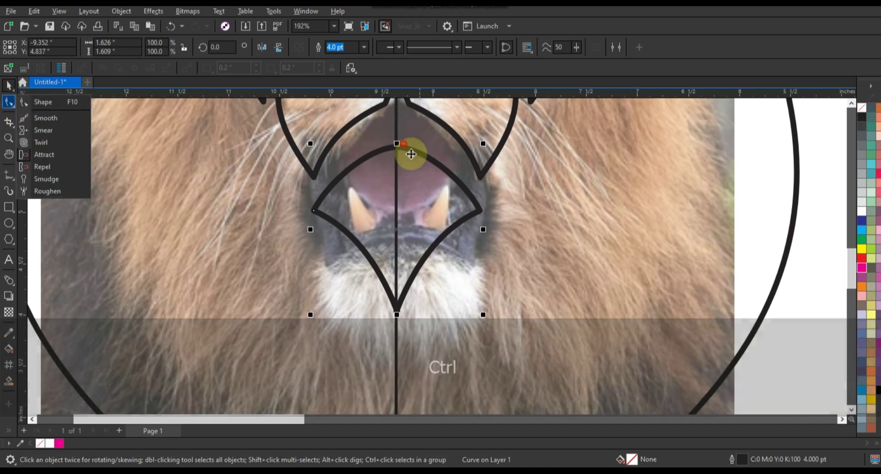
left_click(10, 102)
left_click(406, 150)
key("ctrl+z")
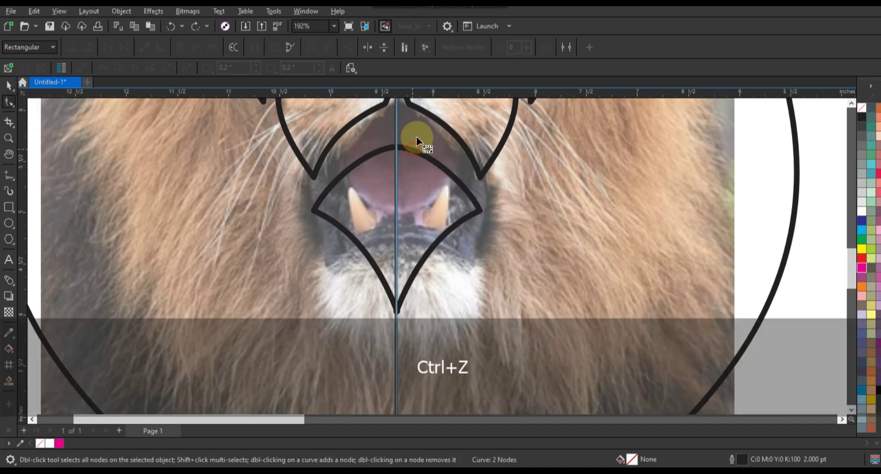
left_click_drag(395, 147, 396, 132)
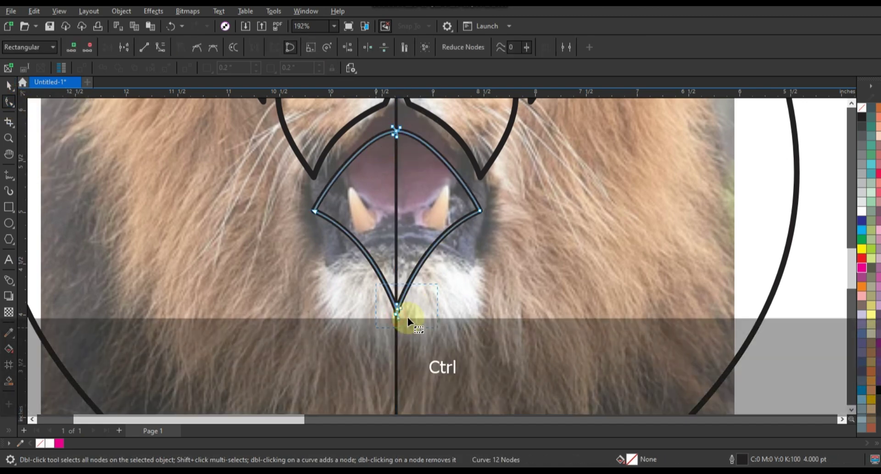
left_click_drag(395, 322, 402, 324)
key("ctrl+z")
left_click_drag(435, 283, 384, 336)
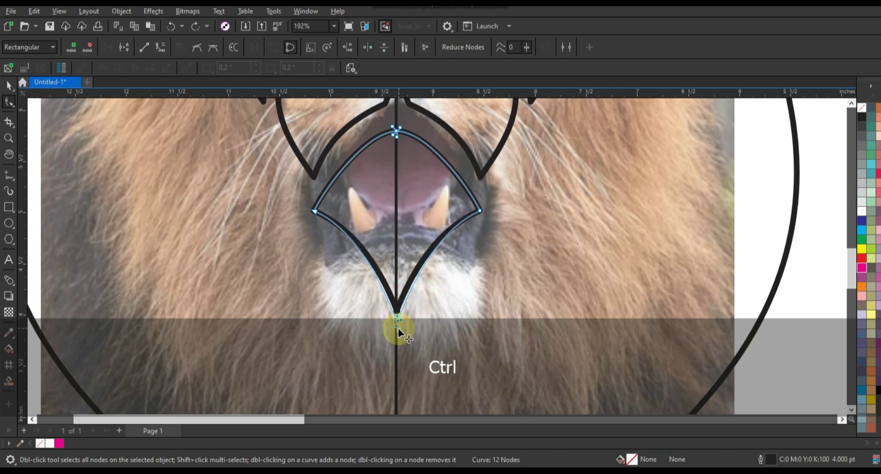
- Delete the vertical centre line running through the lion head
double_click(8, 102)
key("F3")
key("space")
key("Escape")
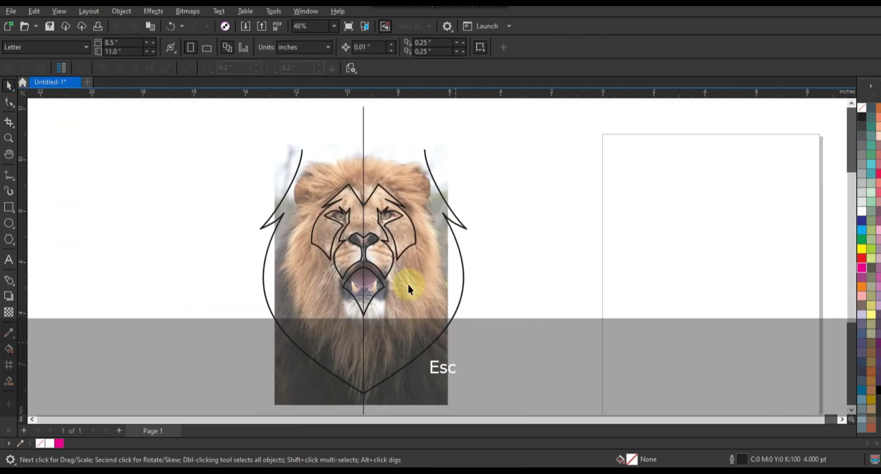
left_click(363, 143)
key("Delete")
- Add artistic text reading GAMING LION on two lines in the empty area beside the lion photo
left_click(852, 103)
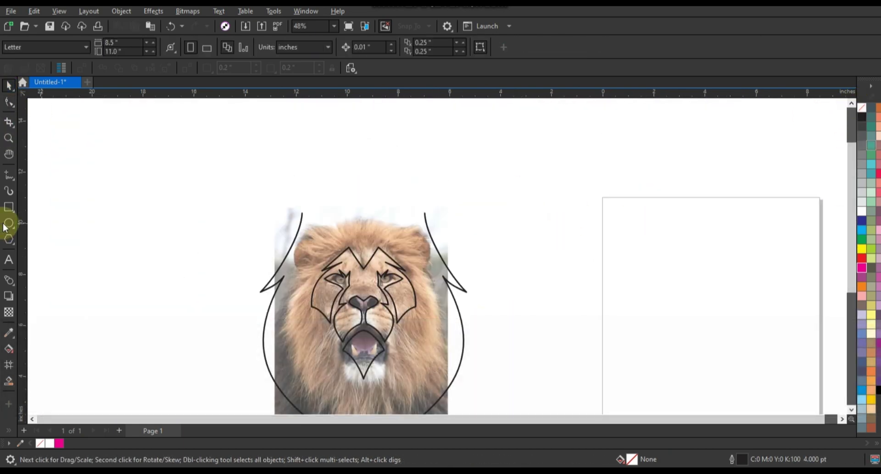
left_click(79, 246)
key("Caps_Lock")
type("LIO")
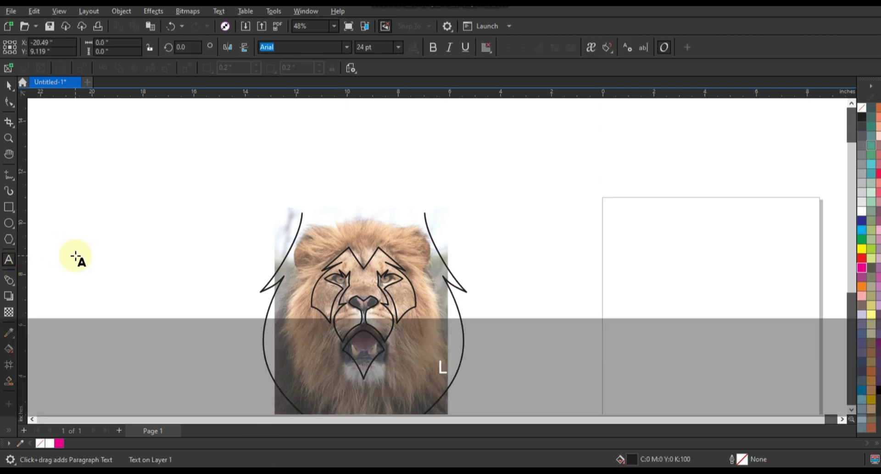
key("BackSpace")
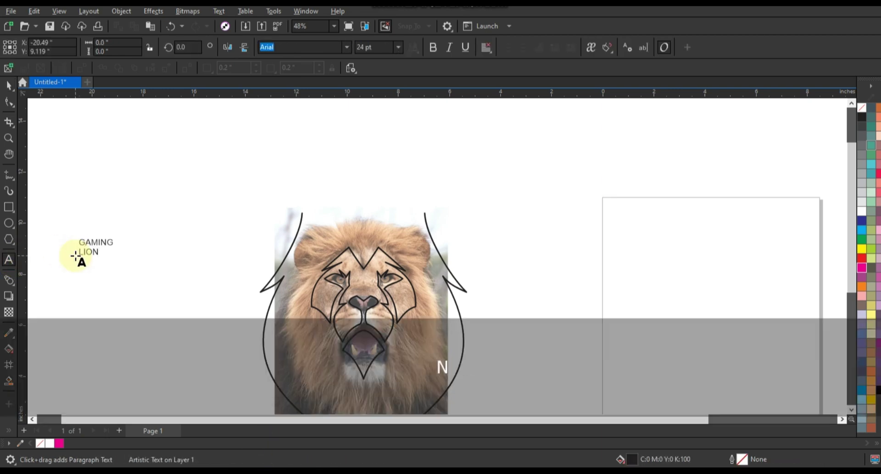
- Set the GAMING LION text to the American Captain font and enlarge it to about 104.5 pt
left_click(9, 85)
left_click(347, 47)
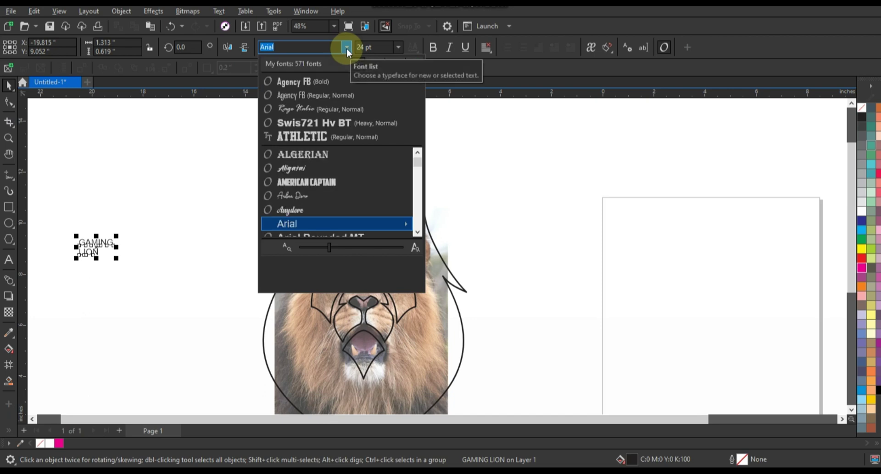
left_click(306, 182)
left_click_drag(105, 235, 176, 181)
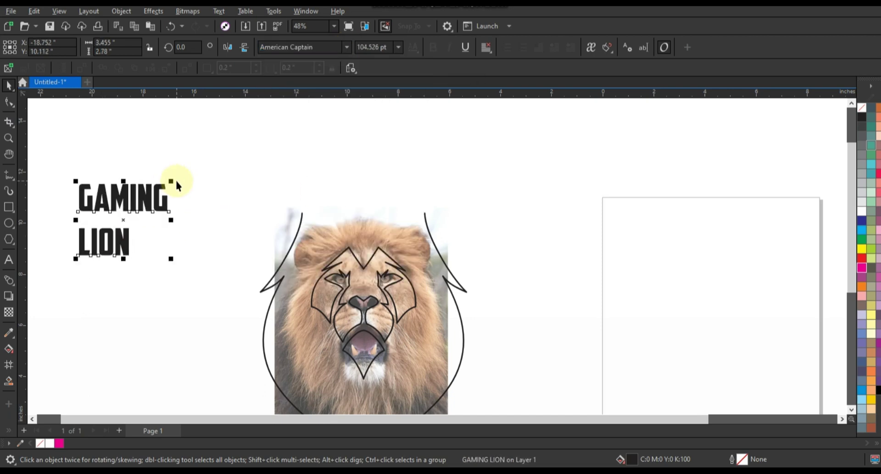
- Break the two-line text into separate words and enlarge the word LION
key("ctrl+k")
left_click(127, 251)
left_click_drag(131, 266, 232, 311)
- Reposition GAMING over LION and align the two words on a common vertical centre
left_click_drag(151, 205, 191, 227)
left_click(182, 271, "shift")
key("c")
- Move both words above the lion head, bring GAMING down close to LION and centre the two horizontally again
left_click_drag(182, 272, 384, 178)
left_click(527, 152)
left_click(422, 160)
left_click_drag(360, 131, 365, 157)
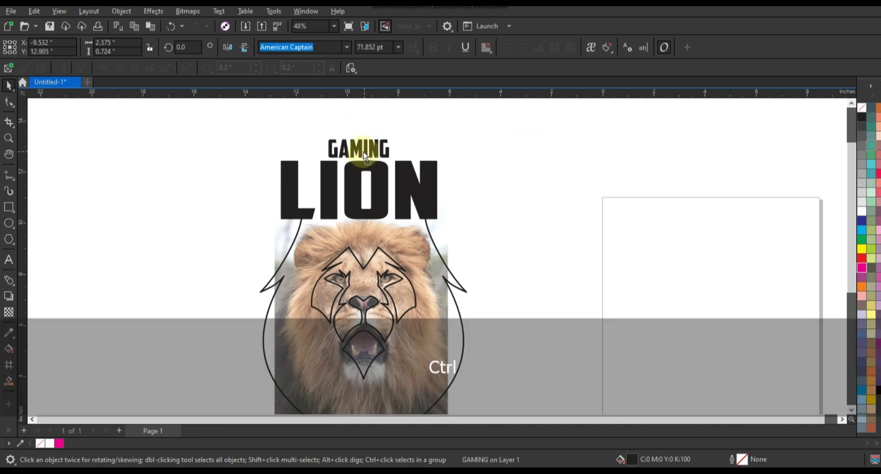
left_click(413, 178, "shift")
key("c")
left_click(501, 185)
- Stretch LION to about 8.1 in wide and centre it horizontally on the lion's outer outline
left_click(431, 195)
left_click_drag(442, 191, 469, 193)
left_click(463, 286, "shift")
key("c")
left_click(503, 273)
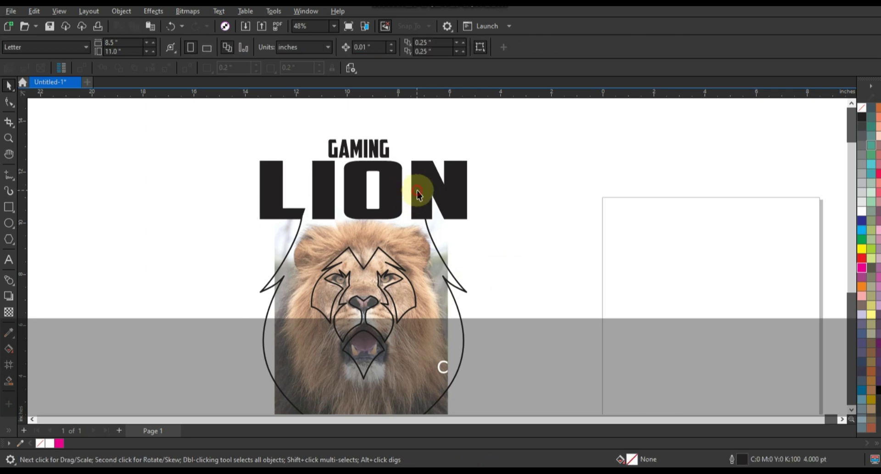
- Convert the word LION to curves and start shaping it with the Envelope tool
left_click(418, 193)
key("ctrl+q")
left_click(10, 281)
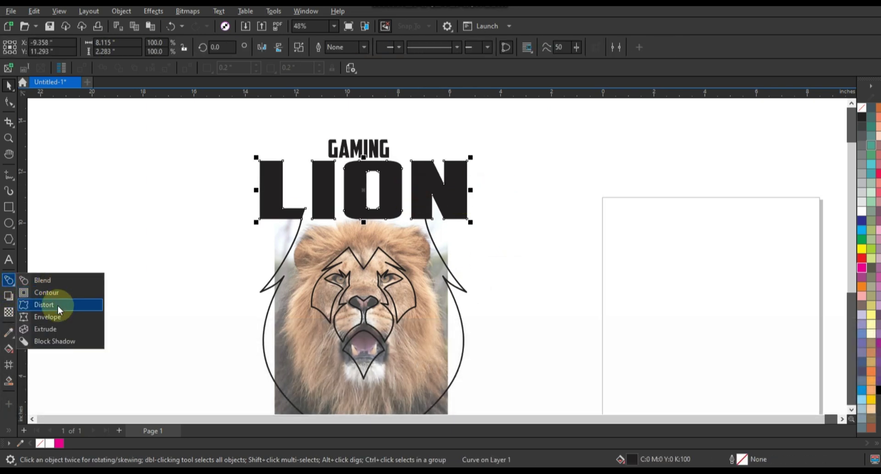
left_click(45, 317)
- Delete the middle nodes of LION's envelope and convert its remaining segments to straight lines
key("Delete")
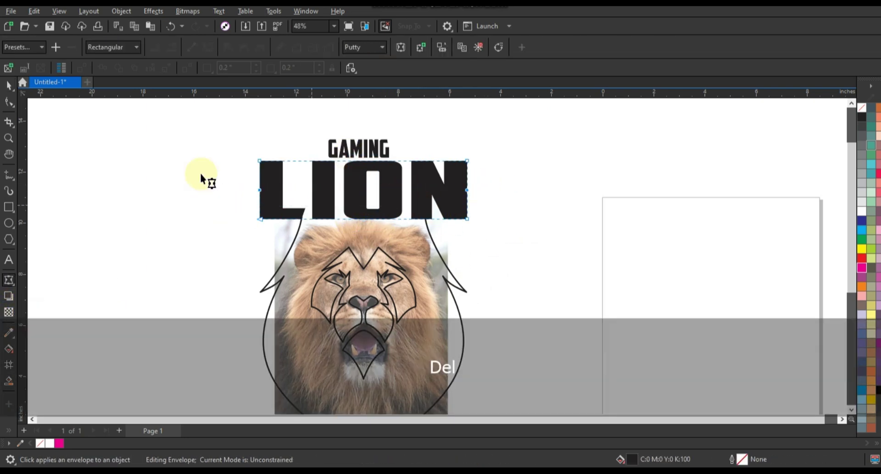
left_click(190, 49)
left_click_drag(236, 150, 487, 264)
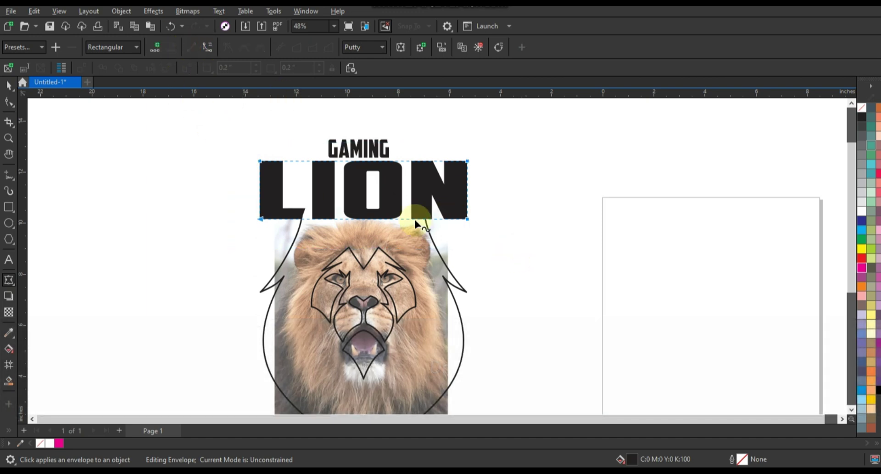
- Curve LION's lower envelope edge upward and dip its upper edge downward at the middle
left_click_drag(365, 218, 365, 198)
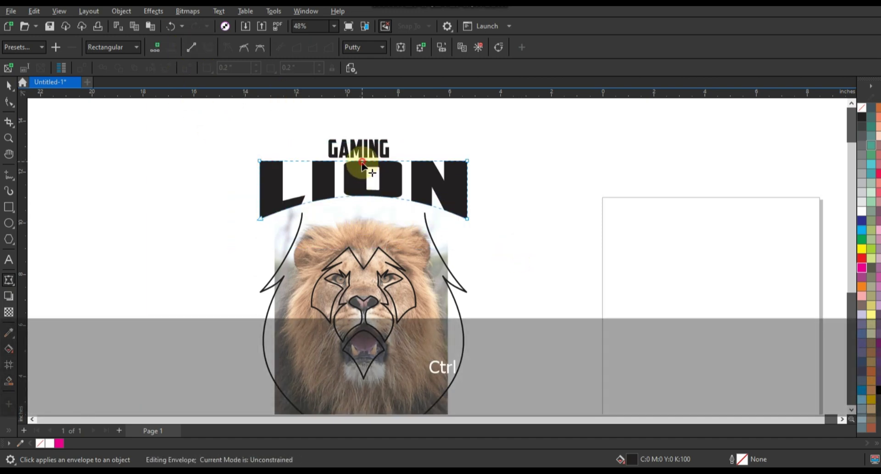
left_click_drag(363, 162, 361, 171)
left_click(9, 86)
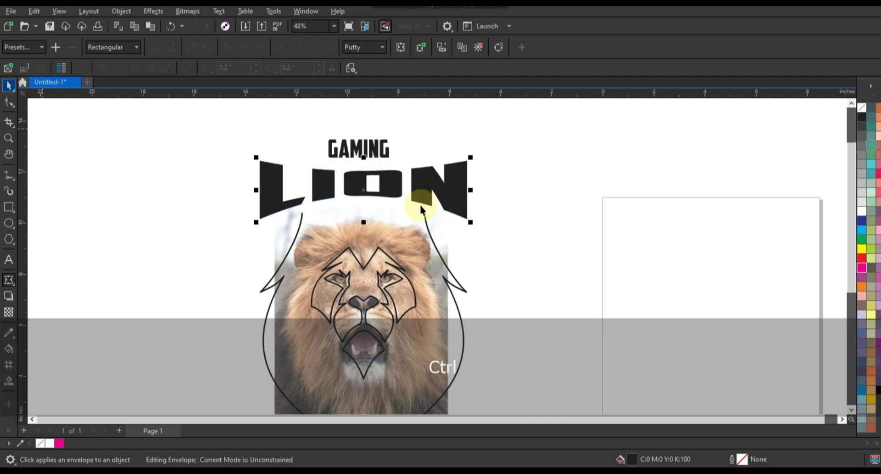
key("ctrl+z")
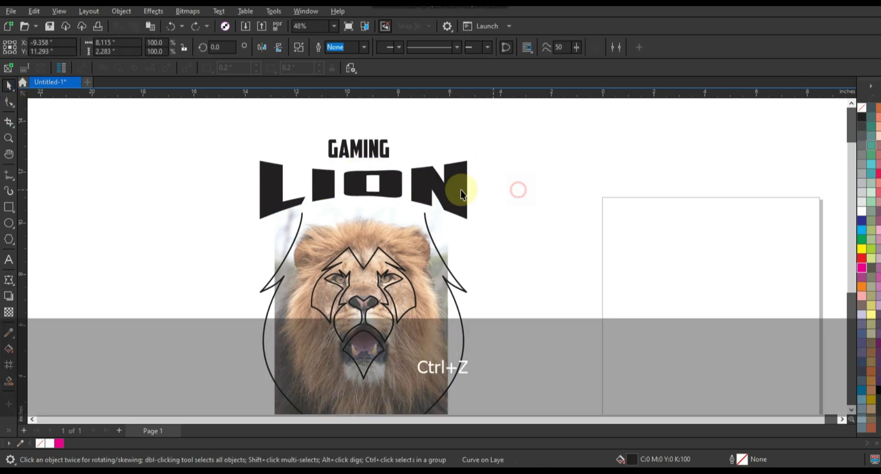
- Give LION a red 4 pt outline and shift GAMING slightly down towards it
left_click(462, 190)
right_click(863, 258)
left_click(850, 266)
left_click(702, 200)
left_click_drag(366, 156, 370, 162)
- Add a one-step outside contour around LION with an offset of about 0.433 in
left_click(12, 283)
left_click(41, 296)
left_click_drag(469, 161, 478, 148)
left_click(9, 87)
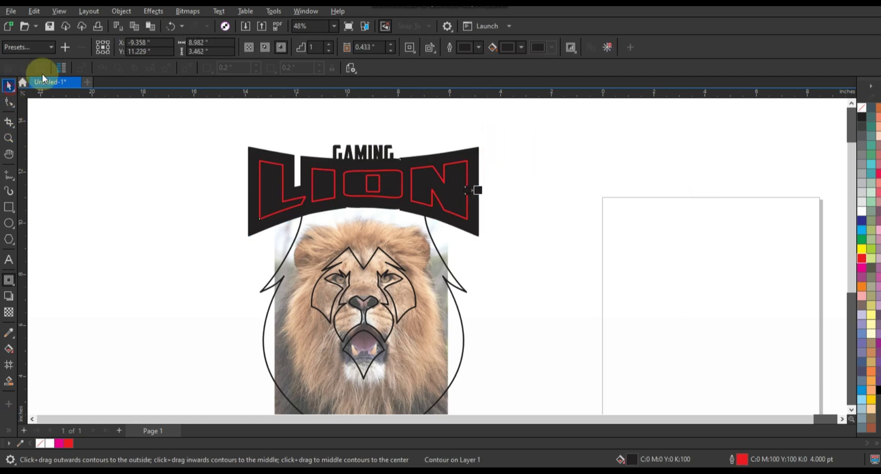
- Break the contour apart from LION and fill the LION letters white
left_click(120, 14)
left_click(136, 268)
left_click(111, 232)
left_click(387, 175)
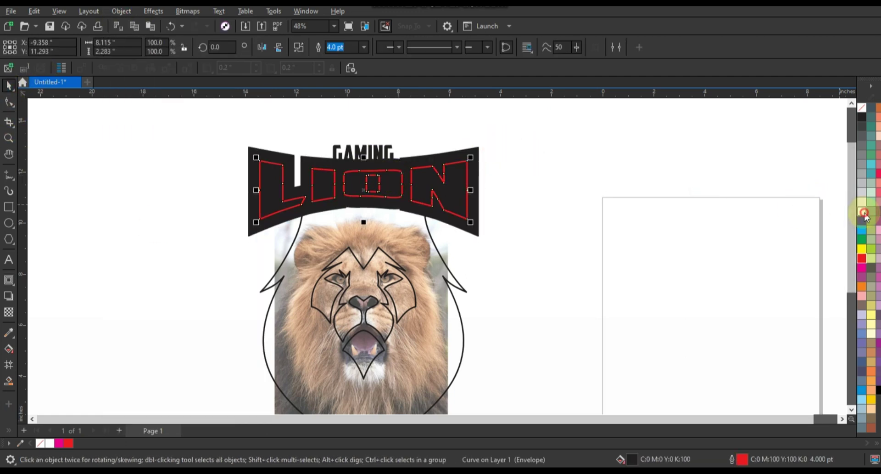
left_click(862, 211)
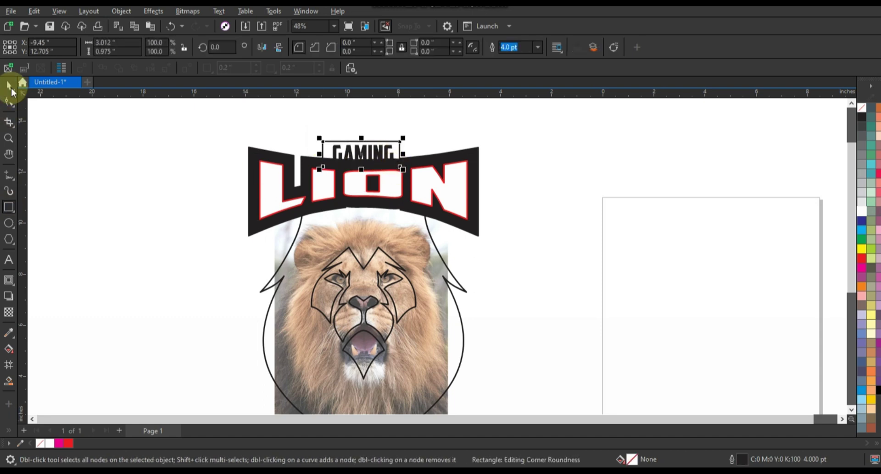
- Merge a rectangle about 3 in wide around GAMING into the black backing behind the lettering, and make GAMING white
left_click(472, 147, "shift")
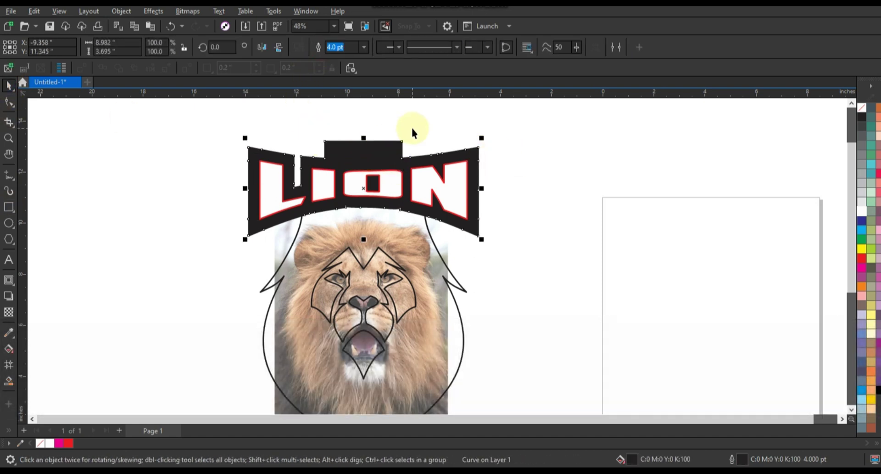
key("shift+Page_Down")
left_click(363, 153)
left_click(549, 173)
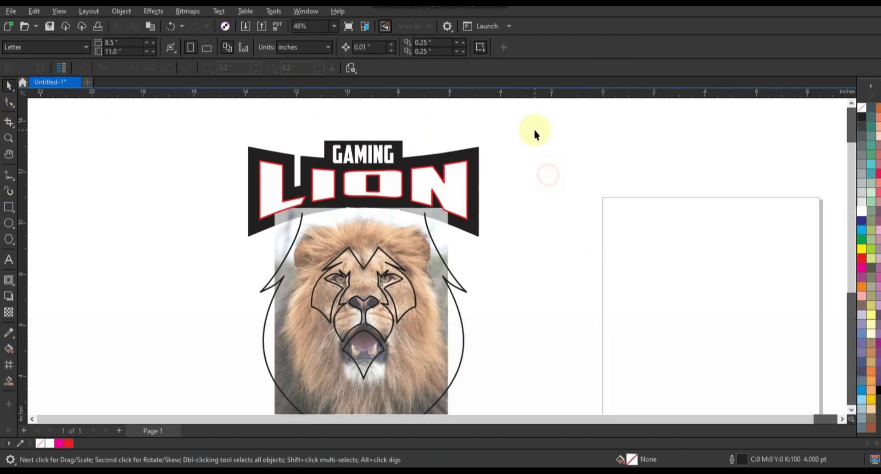
- Move the lettering and the traced lion head together off the photo to the empty area on its left
key("F3")
left_click(467, 335, "shift")
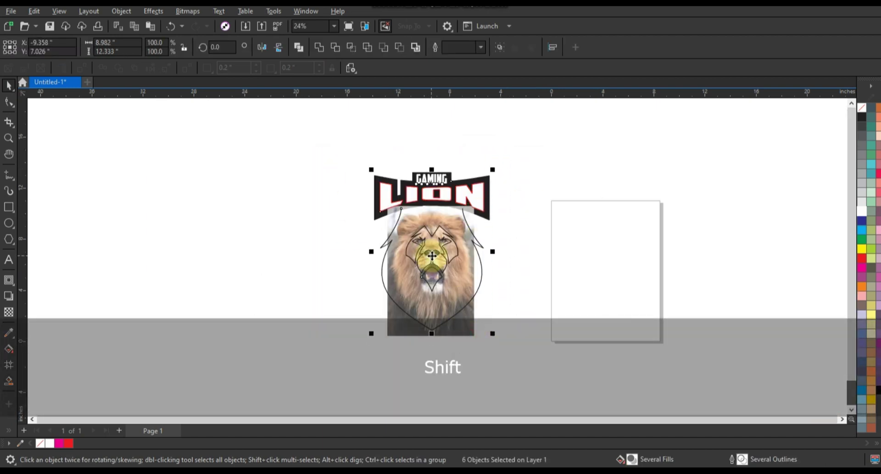
left_click_drag(417, 252, 288, 253)
left_click(159, 206)
left_click_drag(166, 138, 534, 360)
key("shift+F2")
key("Escape")
- Cut the two traced face objects out of the lion head, leaving only its outer outline
left_click_drag(400, 325, 401, 329)
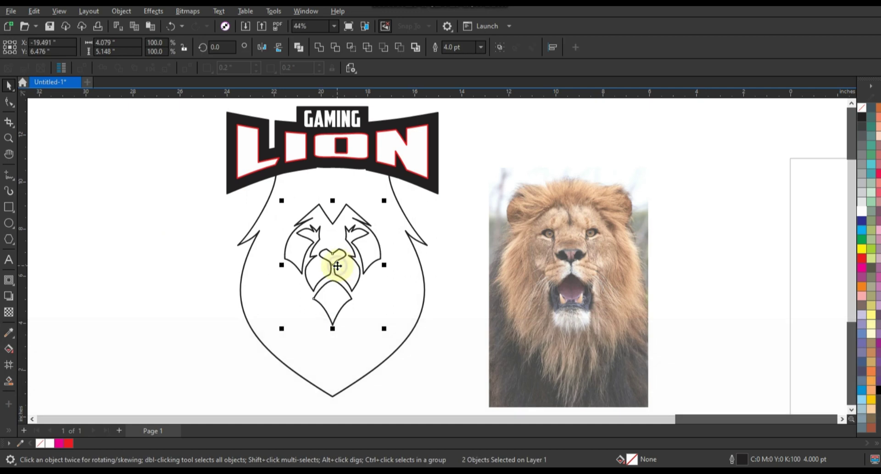
right_click(338, 268)
left_click(170, 257)
key("Delete")
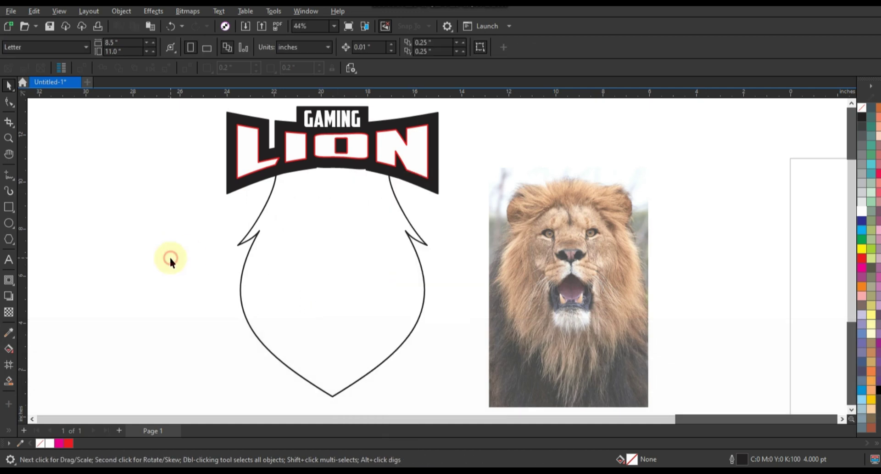
- Create a closed head shape inside the outer outline with Smart Fill and fill it black
left_click(9, 380)
left_click(279, 311)
key("space")
left_click(879, 390)
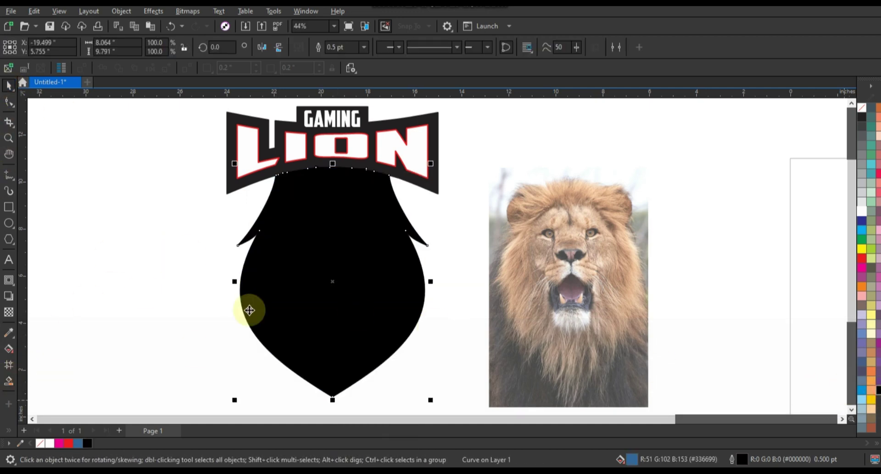
- Paste the face details back onto the black head and fill them white
left_click(159, 239)
right_click(160, 238)
left_click(182, 325)
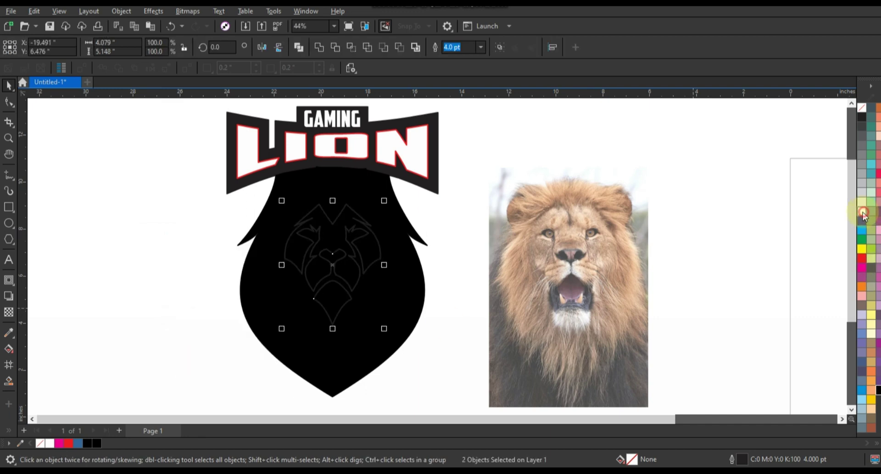
left_click(864, 213)
left_click(442, 244)
- Draw a closed six-node mane shape with a yellow 4 pt outline, about 2.5 × 7 in, on the left half of the head
left_click(10, 139)
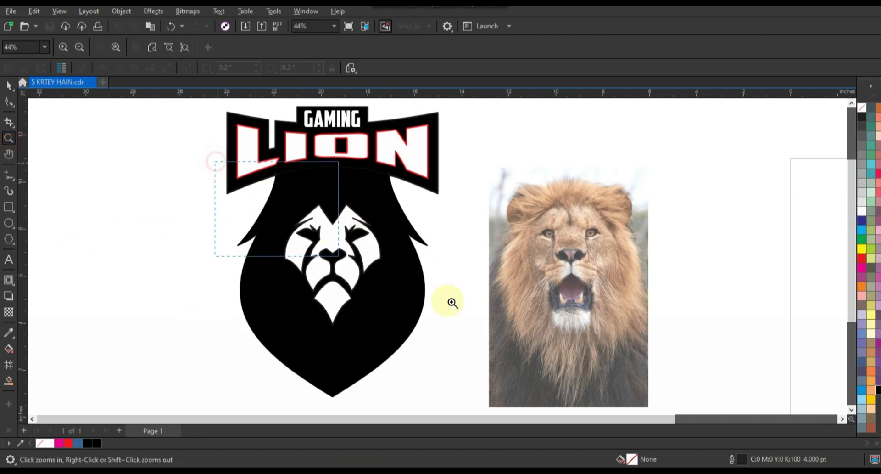
left_click_drag(452, 303, 661, 388)
left_click(9, 178)
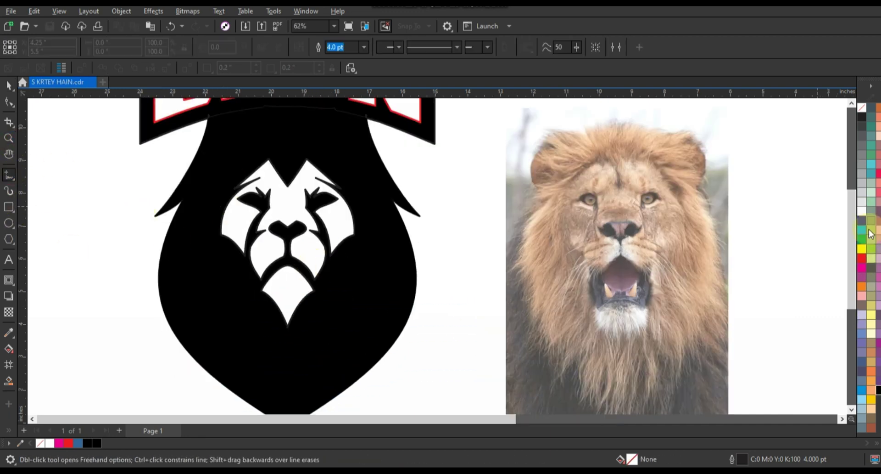
right_click(862, 249)
left_click(795, 256)
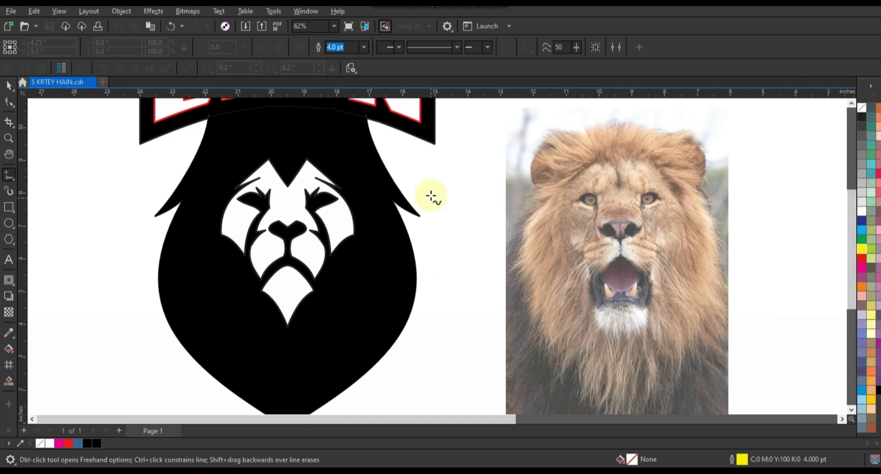
left_click(205, 192)
scroll(271, 386, "down", 1)
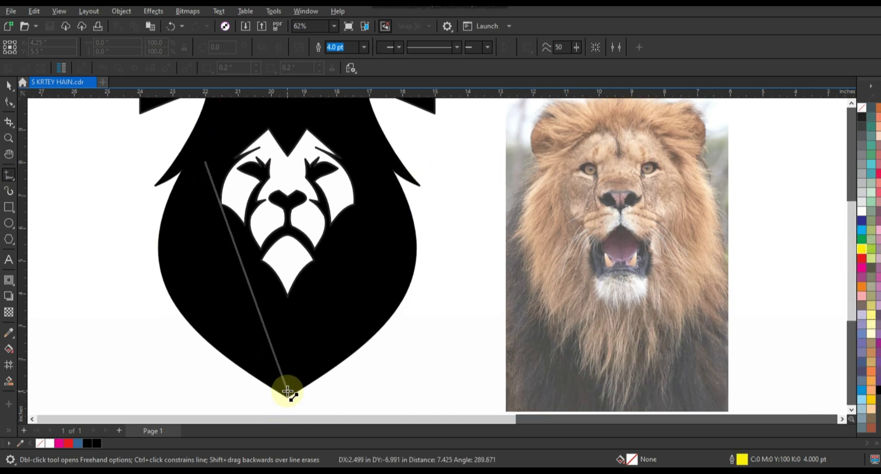
left_click(288, 391)
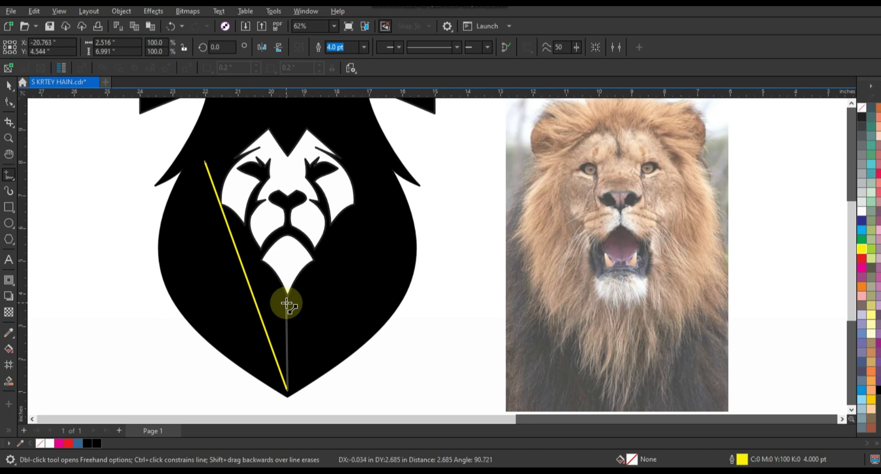
left_click(286, 303)
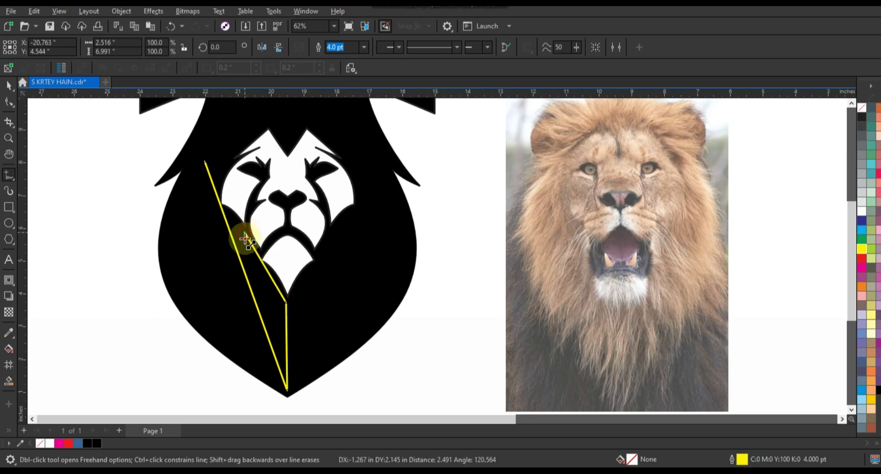
left_click(257, 287)
left_click(209, 186)
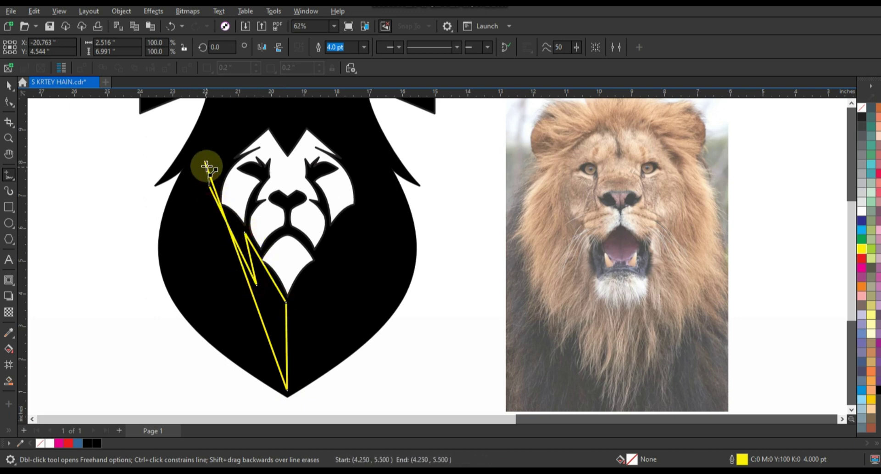
left_click(205, 161)
- Bend the mane shape's straight sides into curves following the head and face, and adjust its nodes
left_click(9, 102)
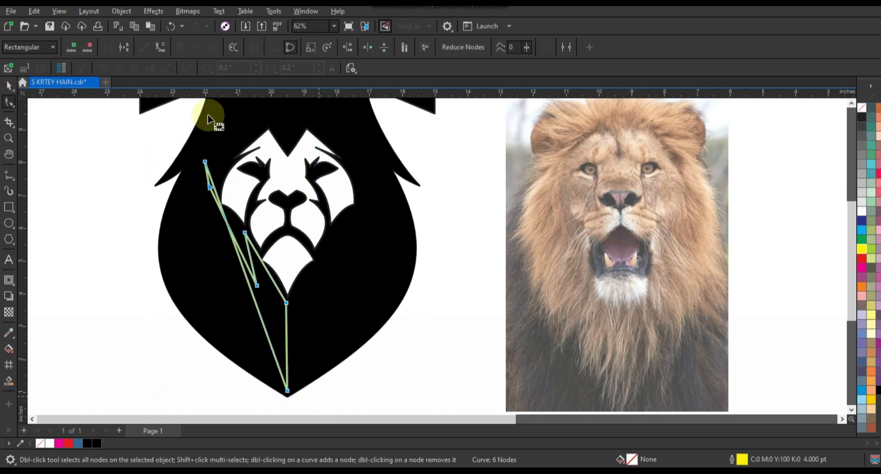
left_click_drag(252, 295, 189, 295)
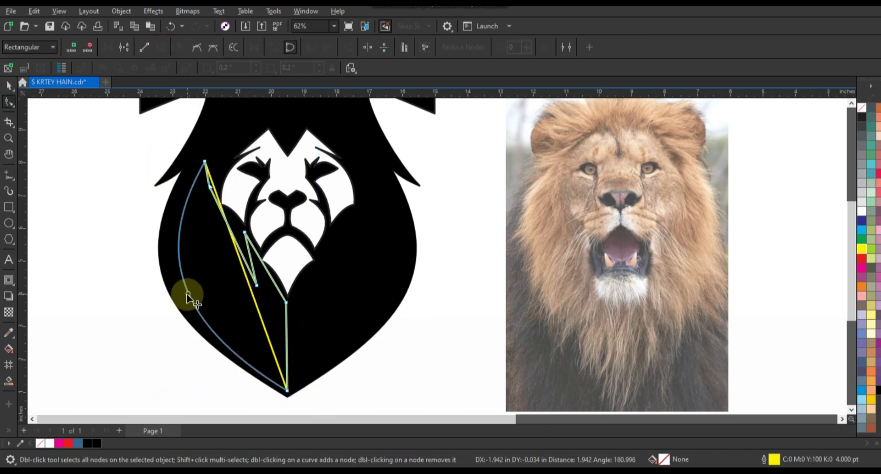
left_click_drag(287, 391, 285, 388)
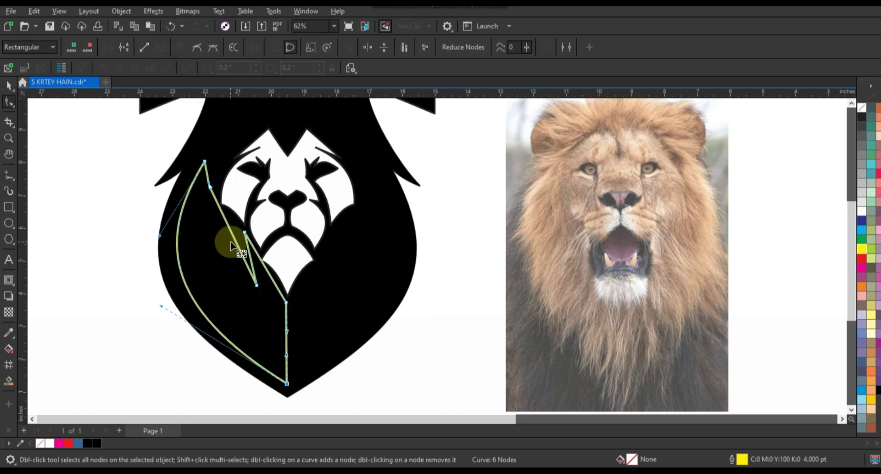
left_click(226, 220)
left_click_drag(232, 223, 260, 272)
key("ctrl+z")
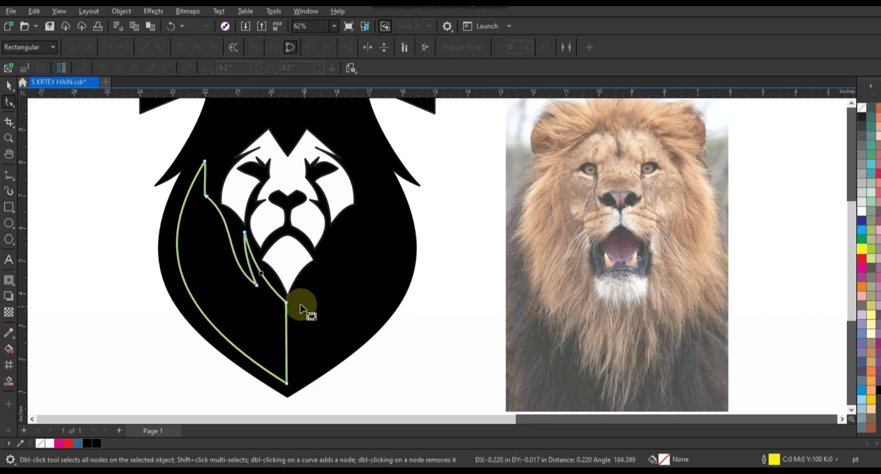
left_click(286, 302)
key("space")
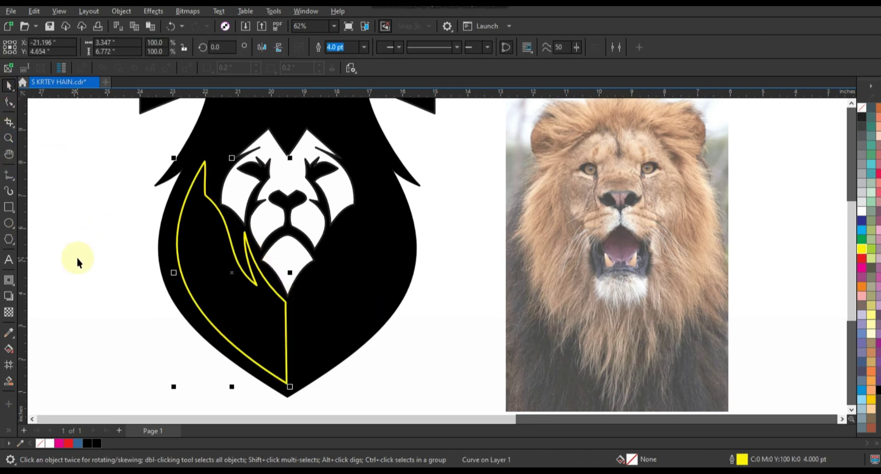
- Fill the mane shape orange and remove its outline
left_click(865, 252)
left_click(862, 287)
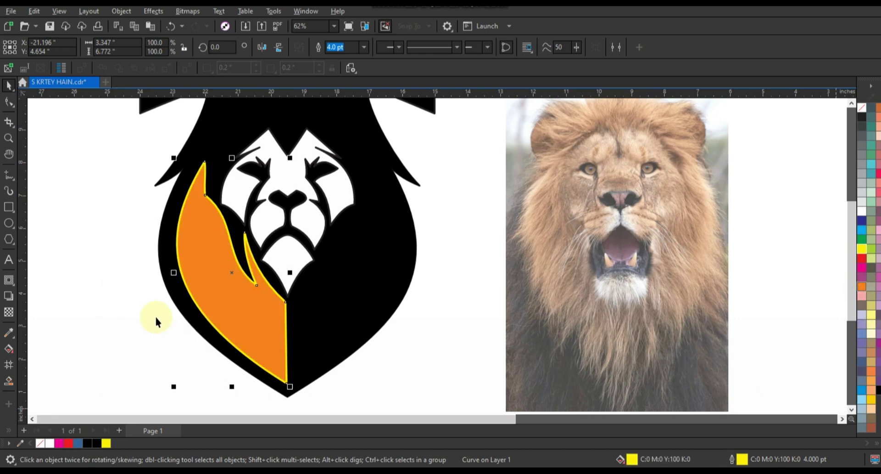
right_click(861, 112)
left_click(850, 114)
left_click(484, 195)
- Draw two narrow yellow inverted-V spikes across the orange mane's outer lower edge
left_click(9, 174)
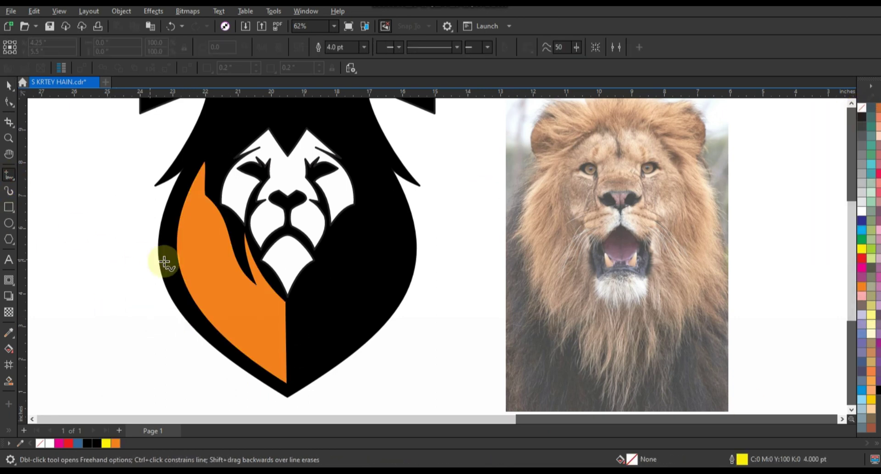
double_click(192, 228)
left_click(191, 312)
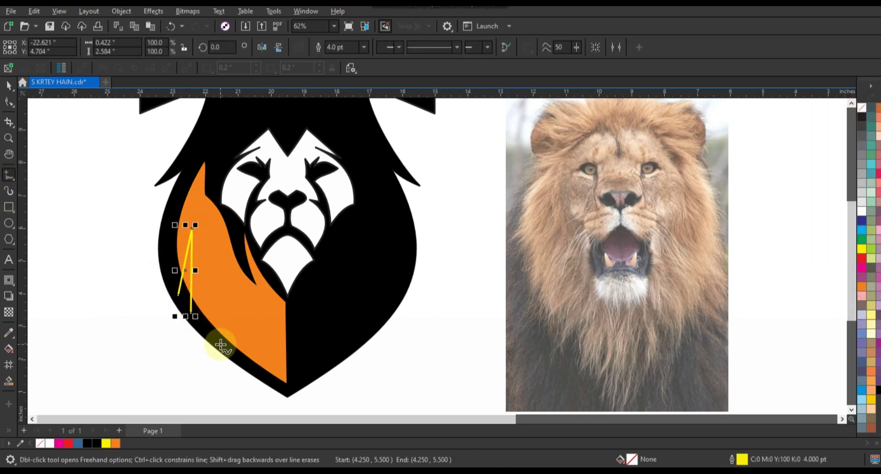
left_click(223, 346)
double_click(230, 285)
left_click(235, 361)
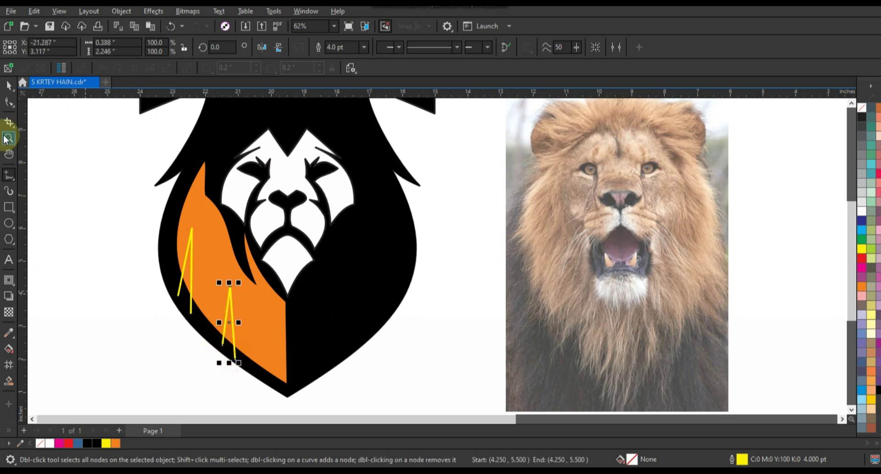
- Combine the two spikes into one curve object and bend their sides into soft curves
left_click(192, 310, "shift")
left_click(298, 48)
left_click(9, 102)
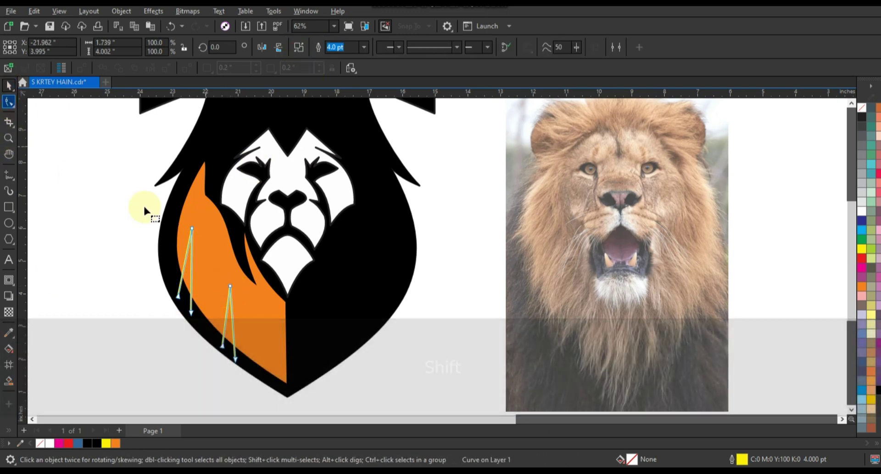
left_click_drag(145, 208, 259, 377)
left_click_drag(183, 266, 189, 269)
left_click_drag(225, 321, 228, 321)
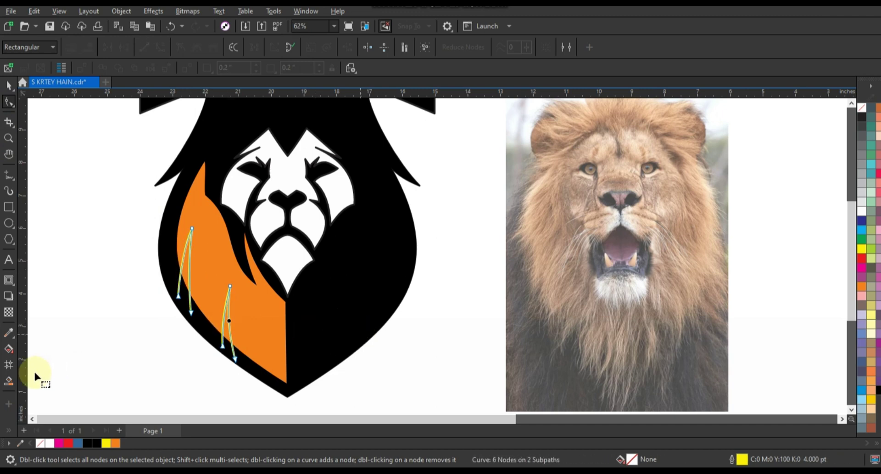
- Create a new mane shape that excludes the two spikes with Smart Fill
left_click(9, 381)
left_click(249, 333)
key("space")
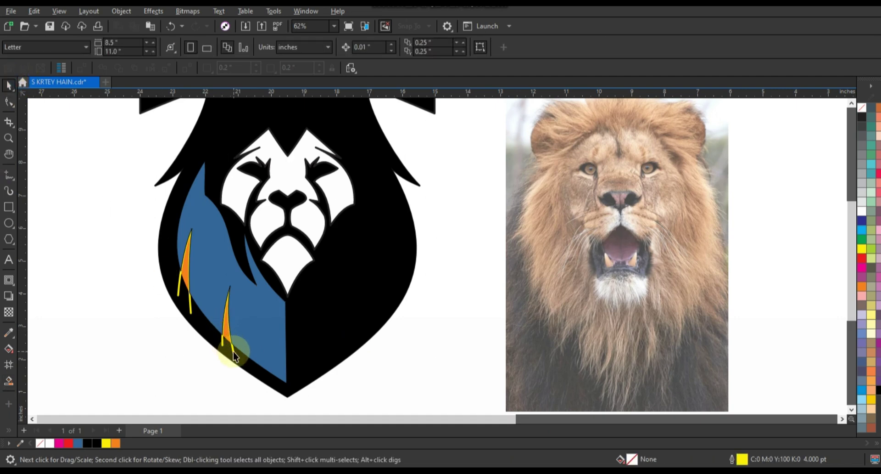
- Delete the spike lines and the original orange mane, and fill the new notched mane shape orange
left_click(233, 352)
key("Delete")
left_click(227, 340)
key("Delete")
left_click(260, 344)
left_click(116, 443)
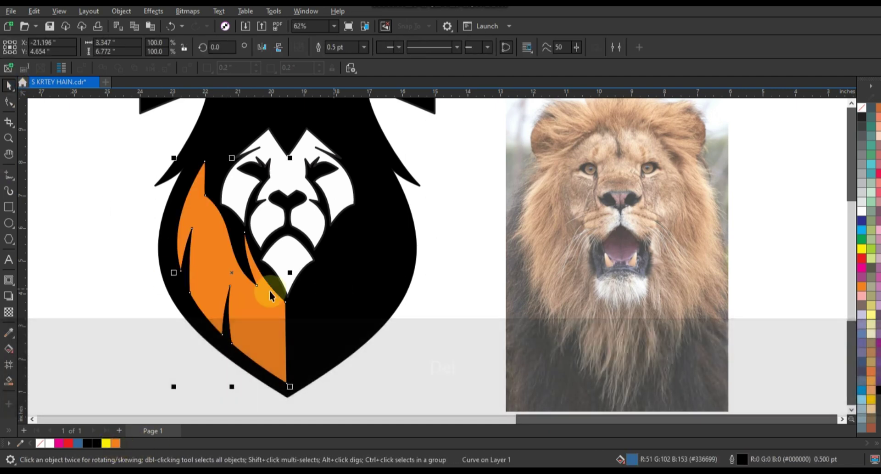
- Mirror a copy of the orange mane onto the right half of the head and nudge it left against the original
left_click_drag(175, 274, 353, 283)
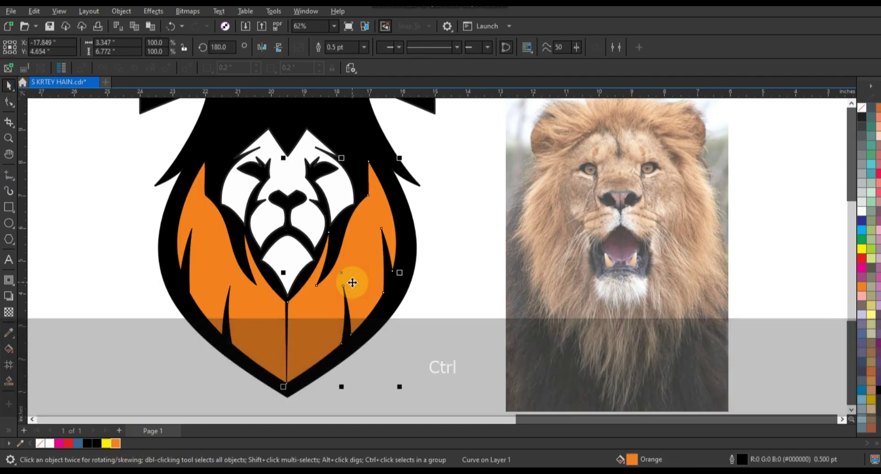
key("Left")
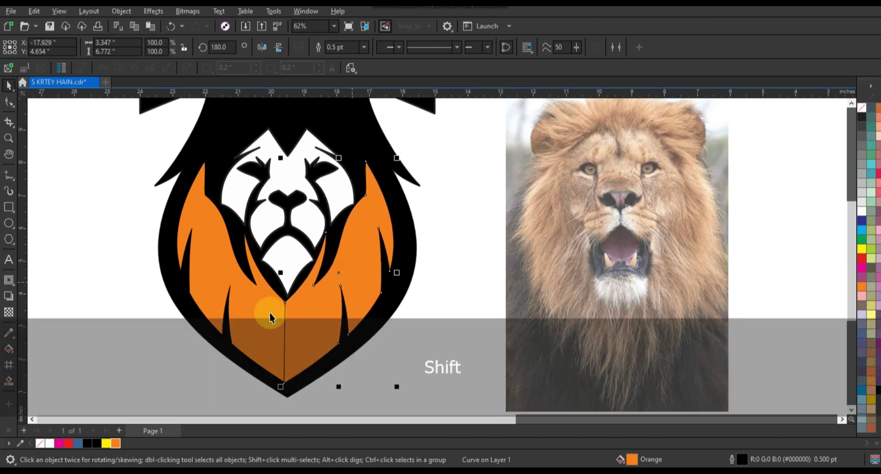
- Weld the two orange mane halves into one shape and centre it horizontally on the black head
left_click(270, 315, "shift")
left_click(321, 69)
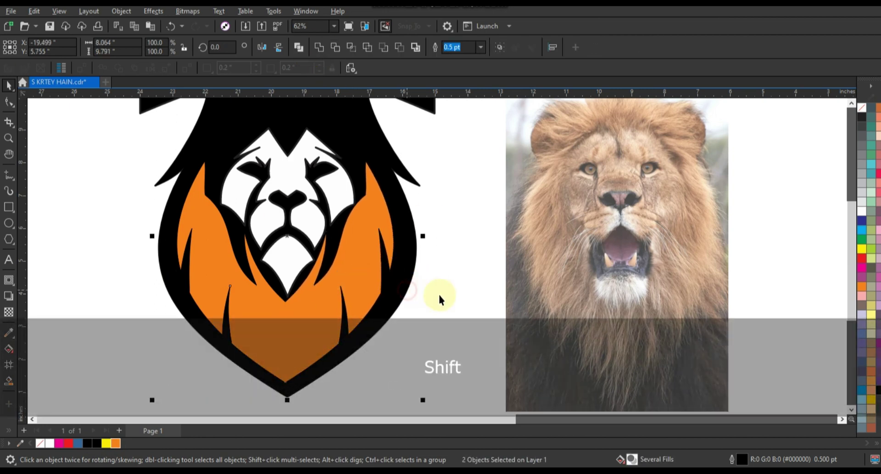
key("c")
- Widen the orange mane evenly on both sides to about 6.88 inches and undo the extra resize made after it
left_click_drag(400, 274, 405, 273)
left_click_drag(288, 387, 290, 389)
key("ctrl+z")
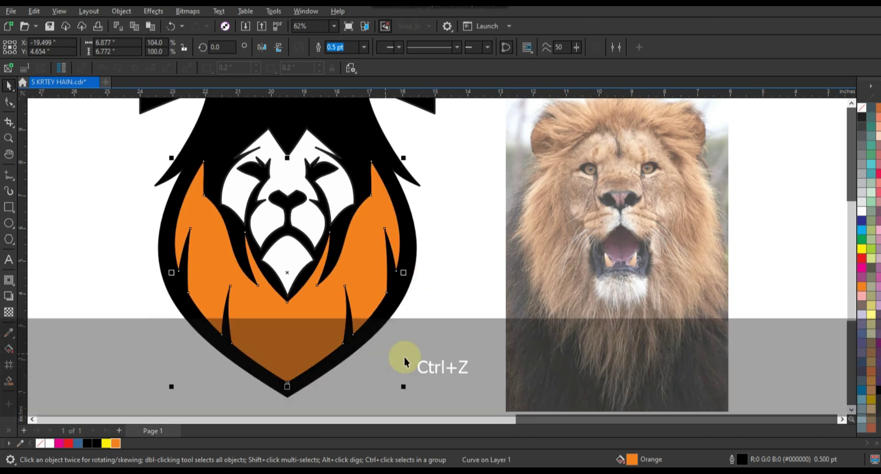
left_click(374, 361)
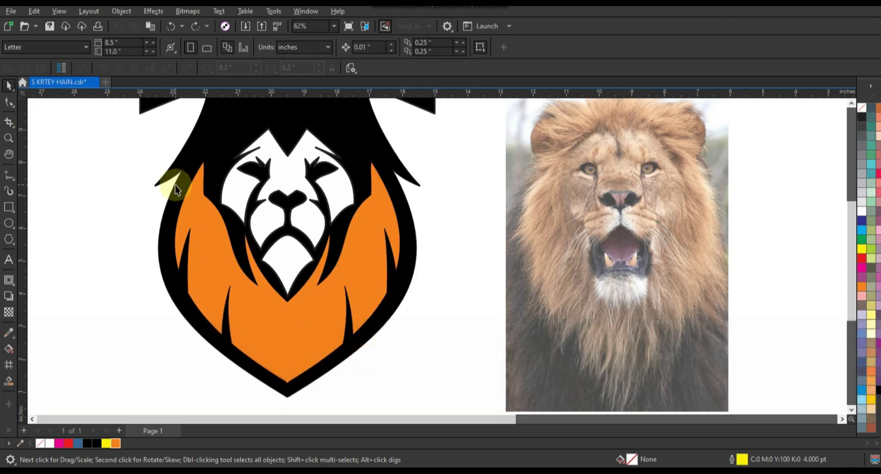
- Nudge the bottom tip node of the black head outline downward to thicken the border under the mane
left_click(176, 189)
left_click(9, 102)
left_click_drag(248, 372, 317, 409)
key("Down")
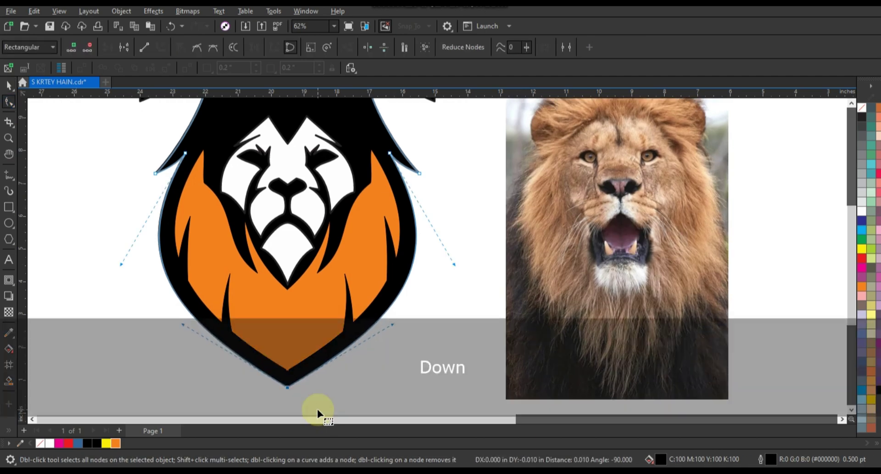
key("Down")
key("Down")
key("Down")
key("Down")
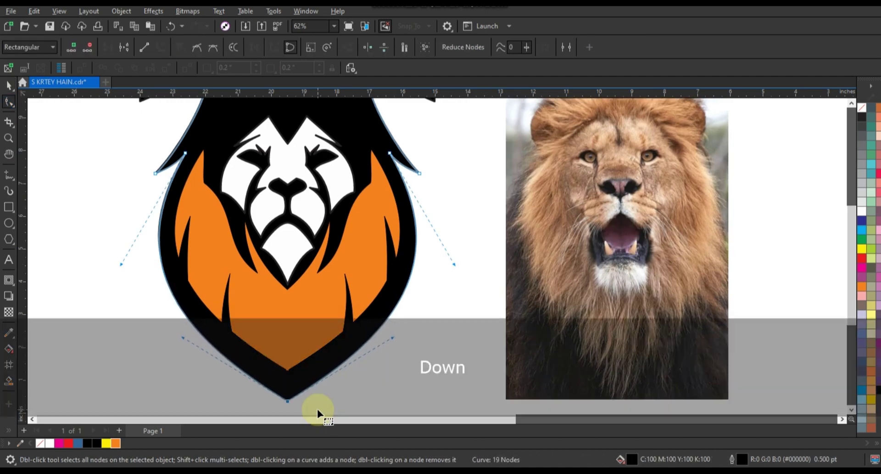
left_click(9, 85)
key("F3")
key("Escape")
- Draw a closed straight-sided forelock outline about 1.76 by 1.55 inches on the photo, running from mid-forehead up to the left with two tips
left_click(9, 138)
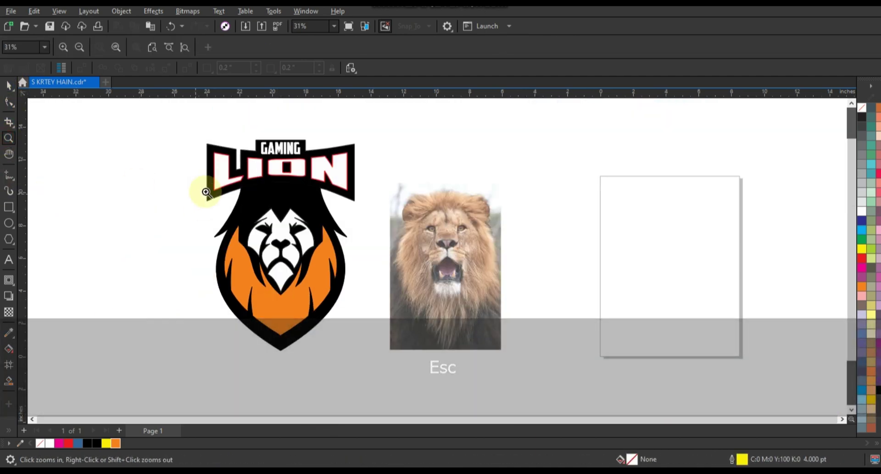
left_click_drag(579, 273, 579, 273)
left_click(570, 271)
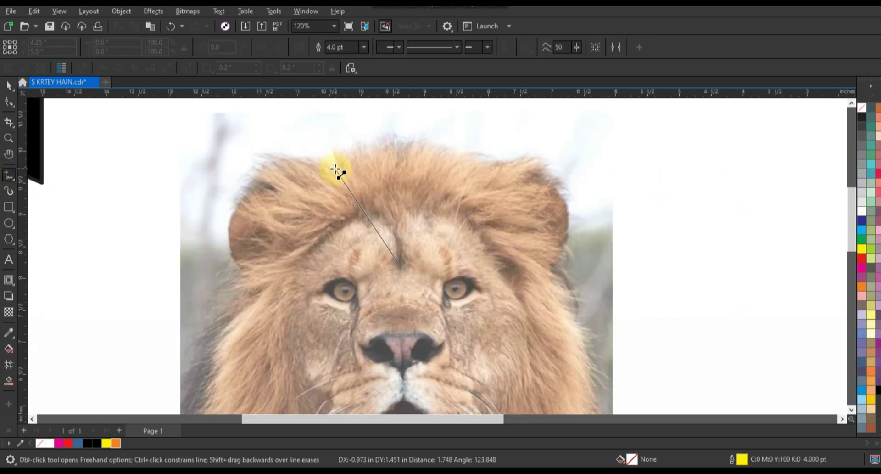
double_click(316, 166)
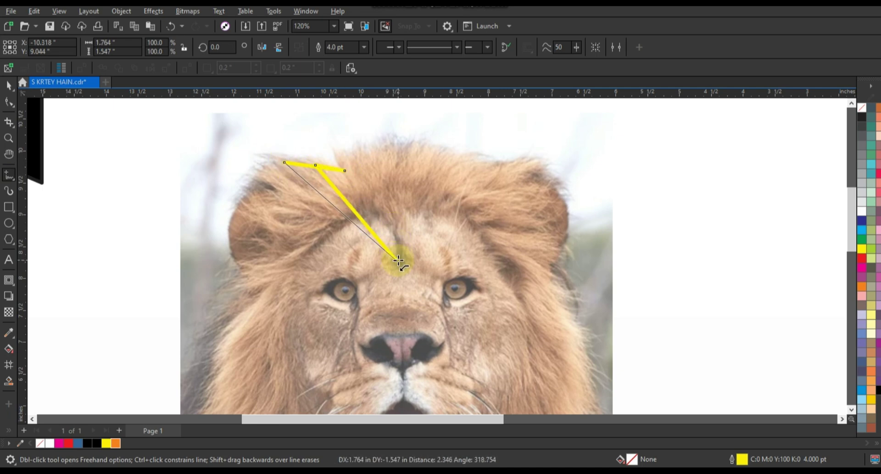
- Bend the forelock outline's sides into arcs to form a curved, forked tuft of hair
left_click(8, 113)
left_click(331, 201)
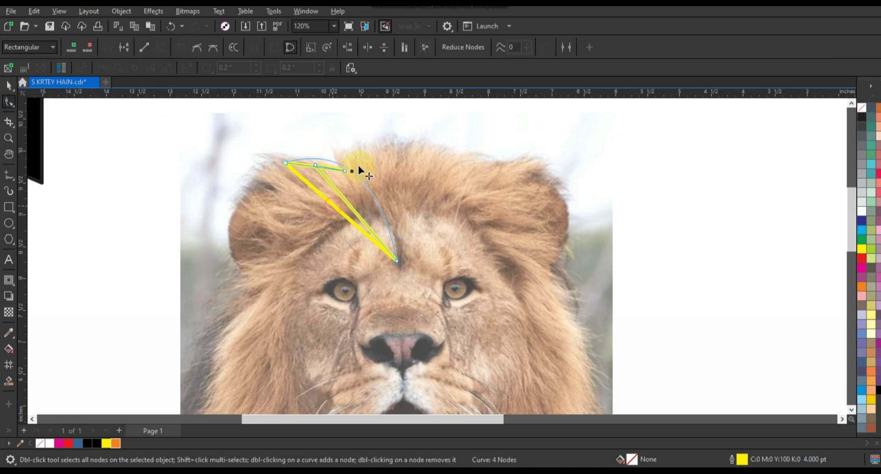
left_click_drag(359, 171, 371, 159)
left_click(338, 196)
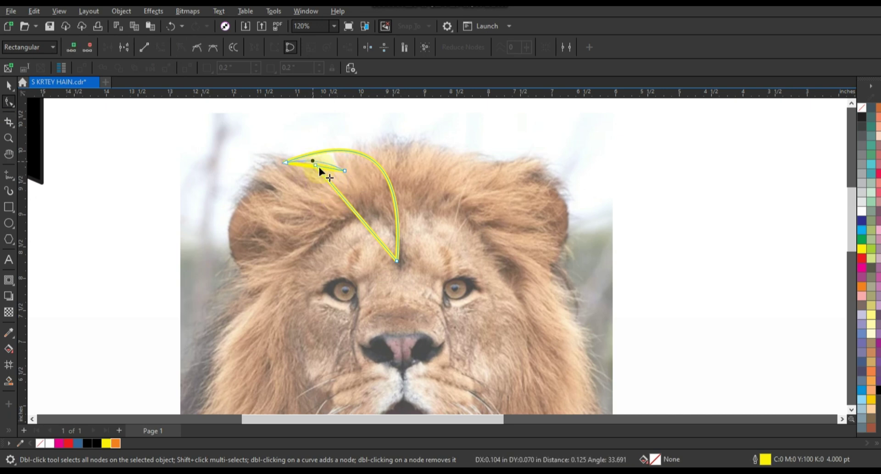
left_click(349, 194)
left_click_drag(345, 171, 350, 167)
left_click_drag(347, 200, 339, 208)
left_click_drag(339, 208, 383, 169)
key("ctrl+z")
key("space")
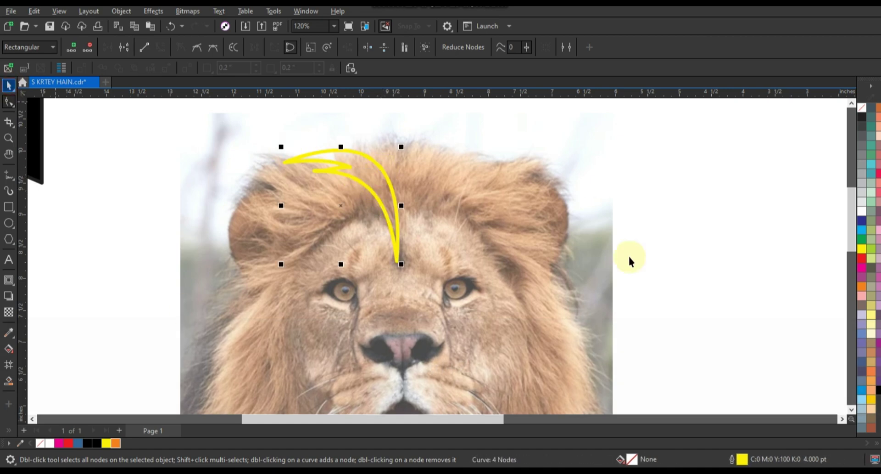
- Fill the forelock orange and place a mirrored copy on the right side of the forehead
left_click(115, 443)
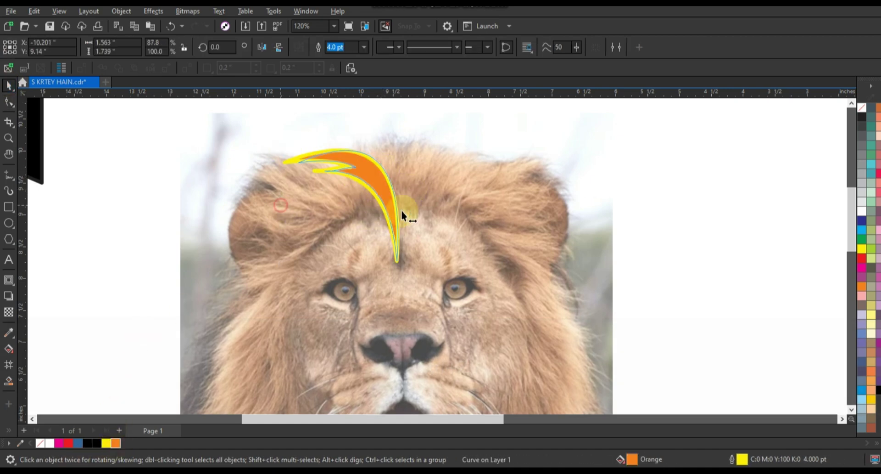
left_click_drag(402, 210, 401, 209)
right_click(401, 208)
- Combine the two orange forelocks into one curve and remove its outline
left_click(385, 196, "shift")
left_click(317, 46)
right_click(862, 107)
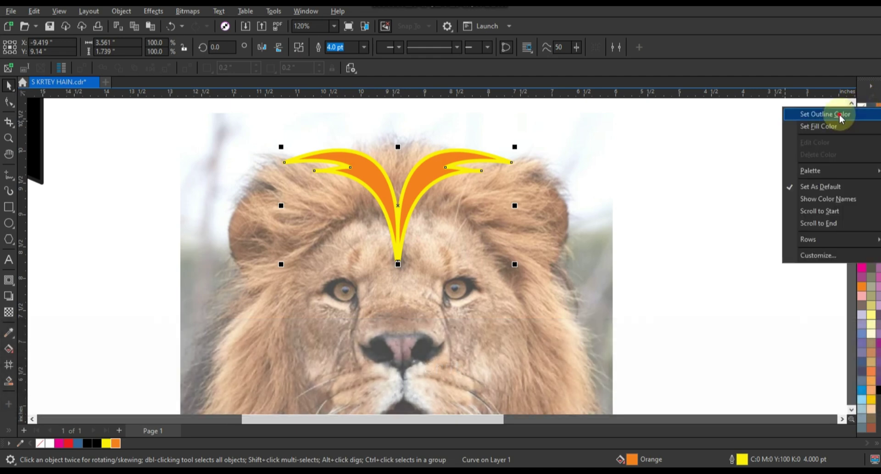
left_click(842, 116)
- Set the default outline to black and draw a closed zigzag ear shape about 1.94 by 1.45 inches over the photo's left ear
left_click(9, 174)
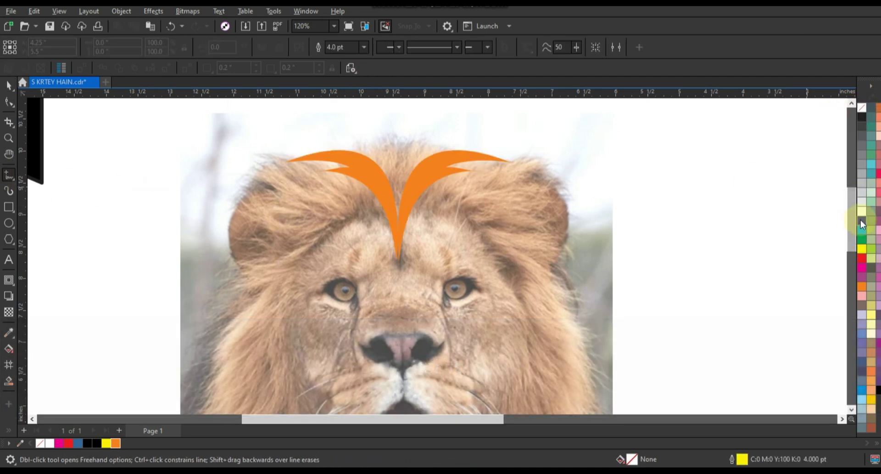
right_click(862, 116)
left_click(801, 124)
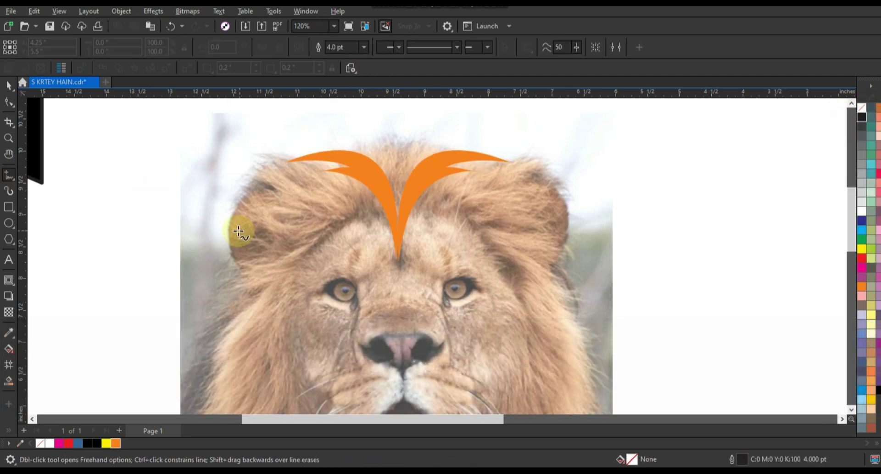
double_click(241, 176)
left_click(299, 270)
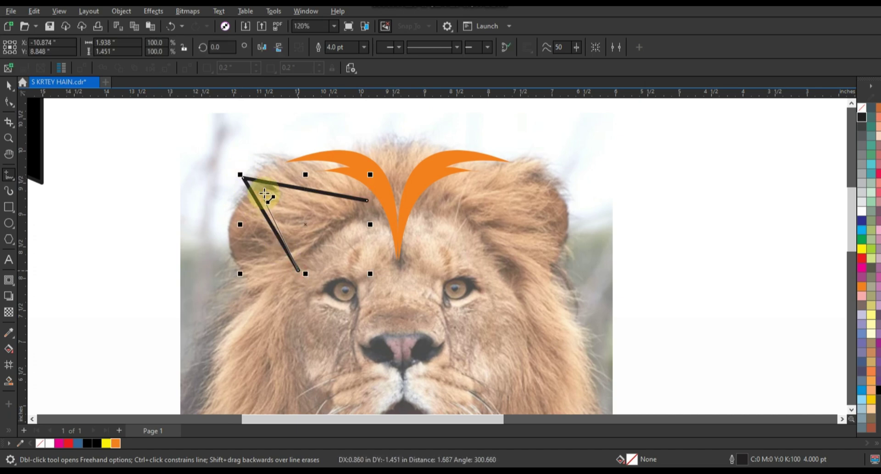
left_click(367, 200)
- Convert the ear shape's segments to curves, bend its sides and adjust its tip
left_click(9, 101)
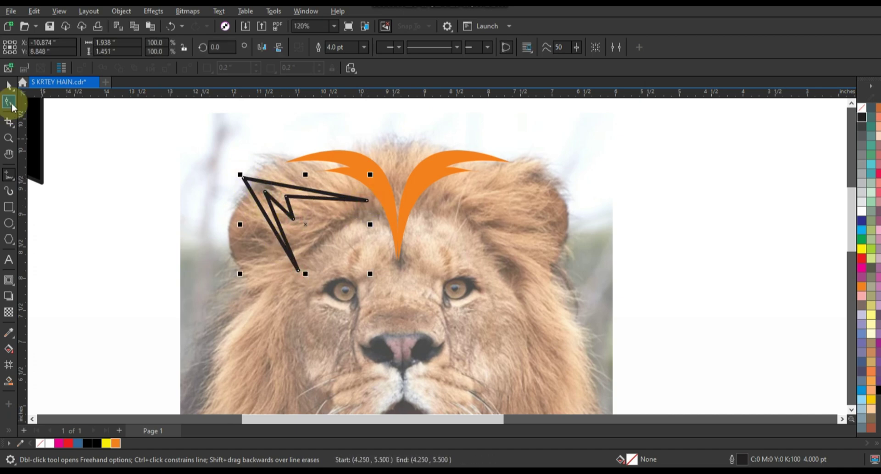
key("ctrl+q")
mouse_move(270, 226)
left_mouse_down()
mouse_move(263, 230)
mouse_move(291, 193)
left_mouse_up()
left_click_drag(238, 183, 244, 180)
left_click(285, 219)
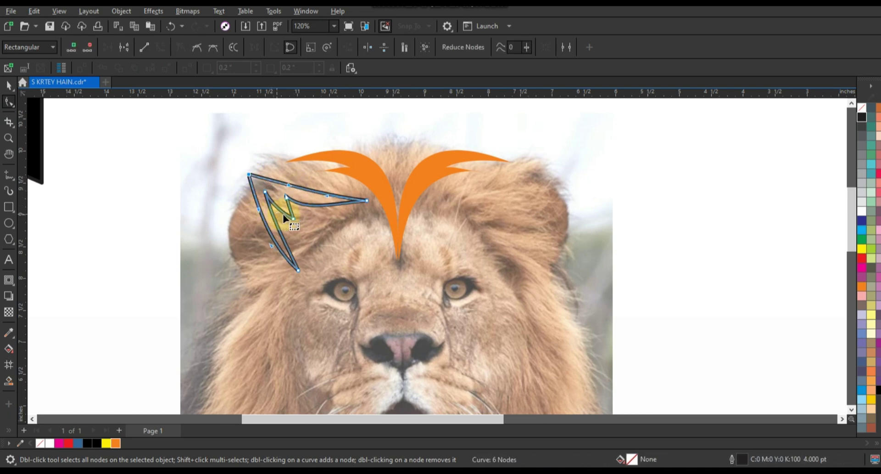
- Shrink the ear shape to 92.5% and fill it white
left_click(8, 85)
key("shift")
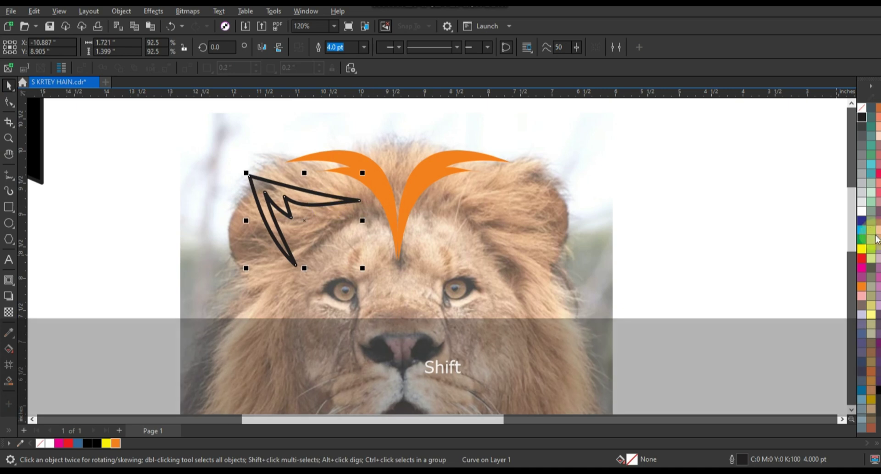
left_click(862, 211)
- Mirror a copy of the ear onto the right side and combine both ears into one curve
left_click_drag(247, 220, 426, 199)
right_click(426, 199)
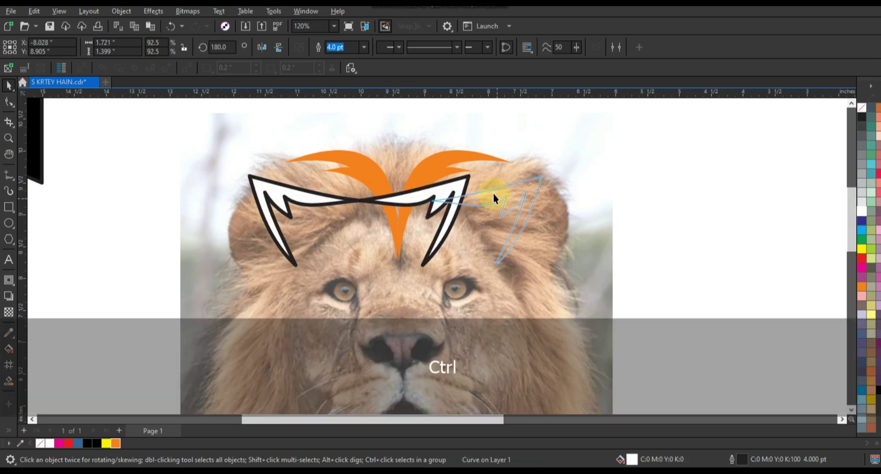
left_click_drag(494, 194, 495, 194)
left_click(334, 198, "shift")
left_click(322, 47)
- Centre the ears with the orange forelock, remove their outlines, and place them as a centred group on the logo's black head
left_click(388, 200, "shift")
key("c")
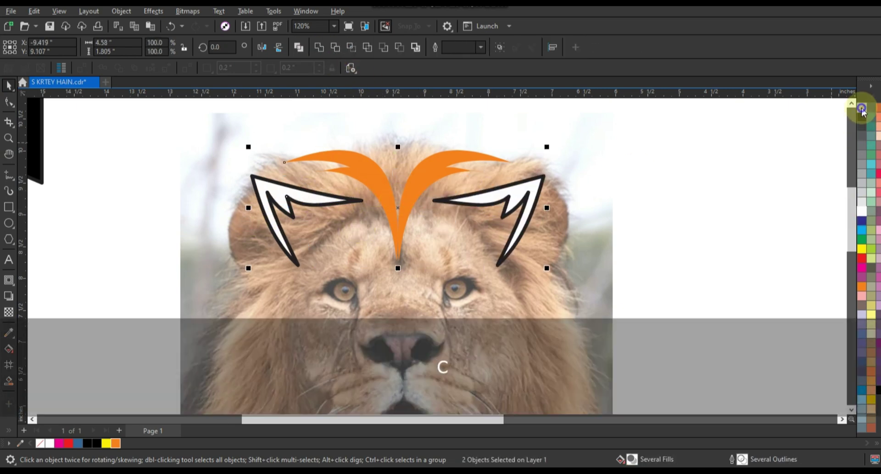
scroll(632, 216, "down", 5)
key("c")
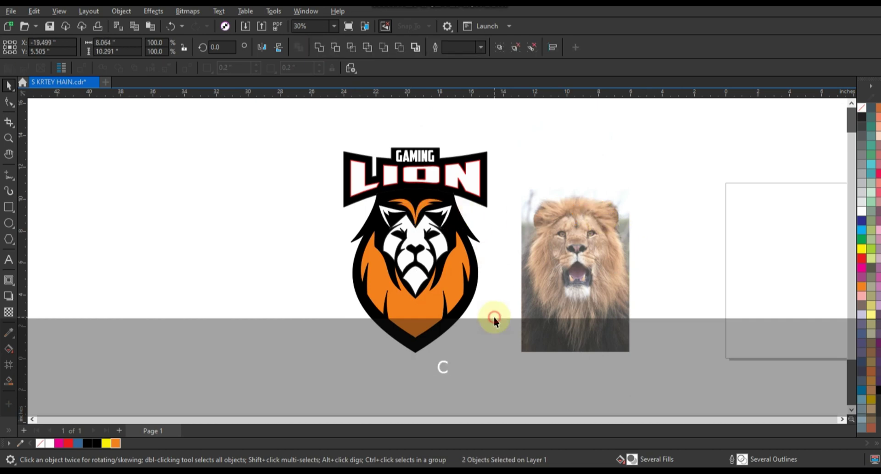
left_click(494, 316)
- Break the combined white ears on the logo apart into two separate shapes
left_click(461, 217)
key("shift+F2")
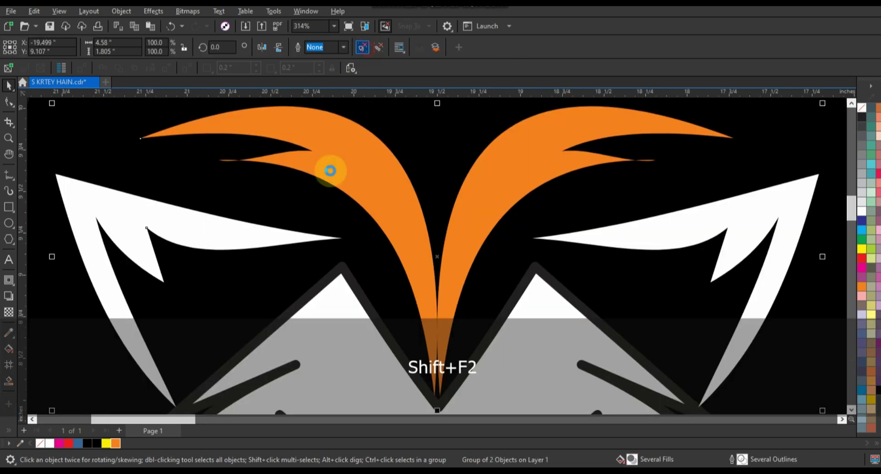
key("F3")
key("Escape")
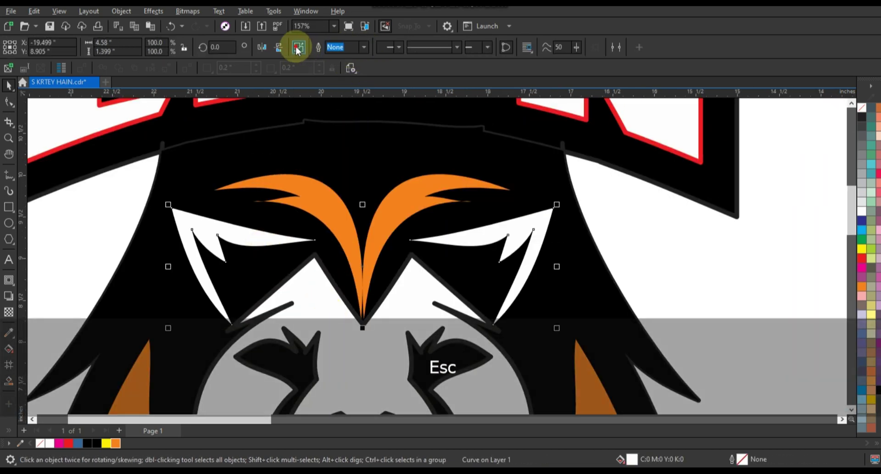
left_click(299, 48)
key("Escape")
- Scale the left white ear to 78.1%, reposition it beside the forelock, and delete the right ear
left_click(275, 240)
left_click_drag(319, 328, 303, 320)
left_click_drag(262, 241, 231, 228)
left_click(464, 236)
key("Delete")
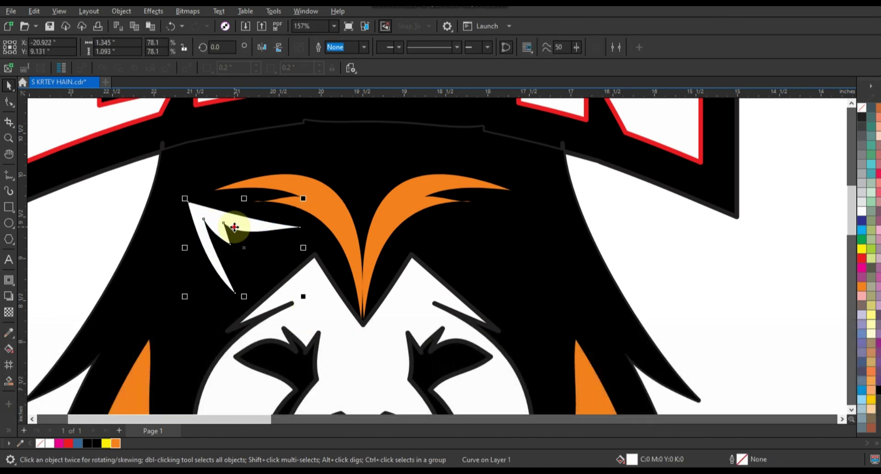
- Mirror a copy of the smaller ear to the right side of the forelock and combine the pair
right_click(365, 235)
left_click_drag(182, 246, 495, 223)
left_click(232, 225, "shift")
left_click(321, 50)
- Centre the combined smaller ears horizontally on the black head
left_click(373, 159, "shift")
key("c")
left_click(629, 223)
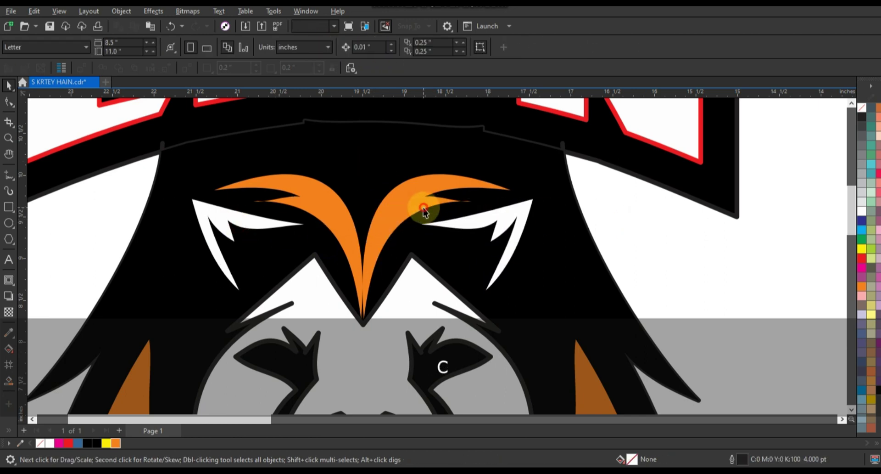
- Remove the outlines from the orange forelock, the white ears and the white face
left_click(424, 208)
left_click(501, 221, "shift")
left_click(430, 301, "shift")
right_click(863, 112)
left_click(689, 236)
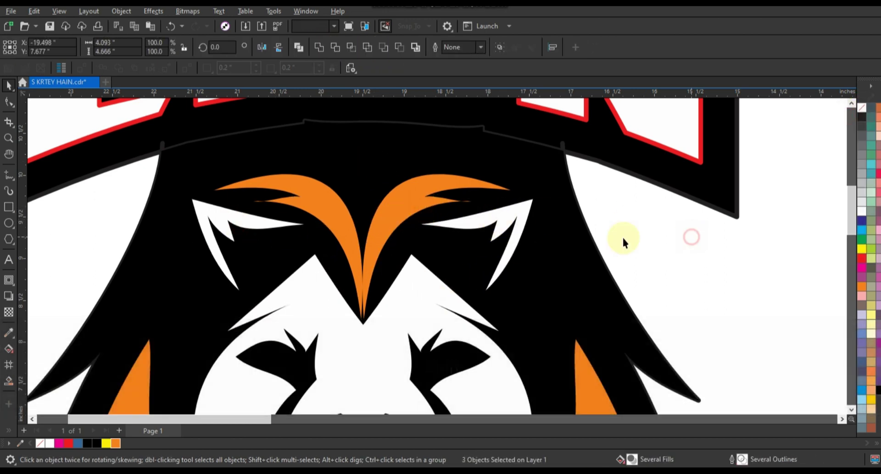
- Draw a straight line across the orange mane from its upper left edge to just above its bottom tip
key("F3")
key("F3")
key("Escape")
left_click_drag(311, 143, 584, 321)
key("shift+F2")
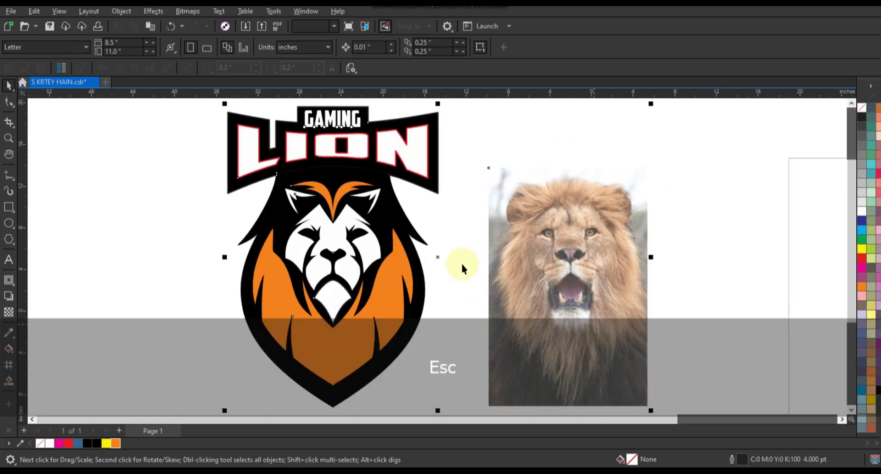
key("Escape")
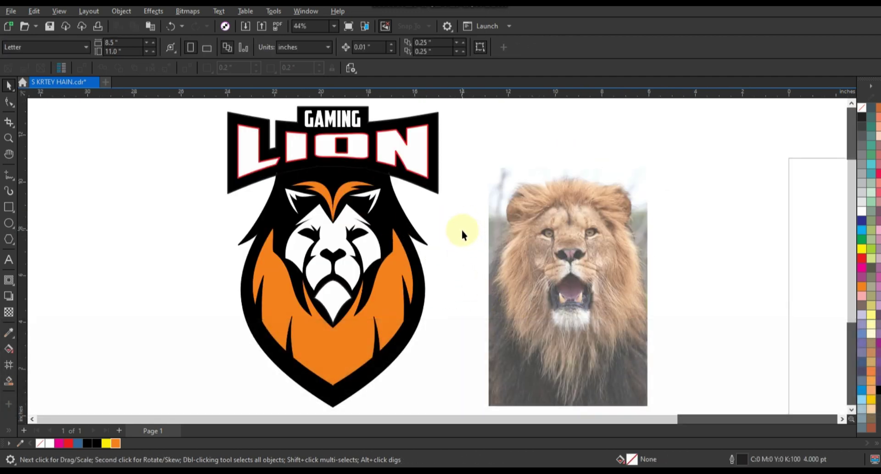
key("z")
left_click_drag(209, 189, 631, 384)
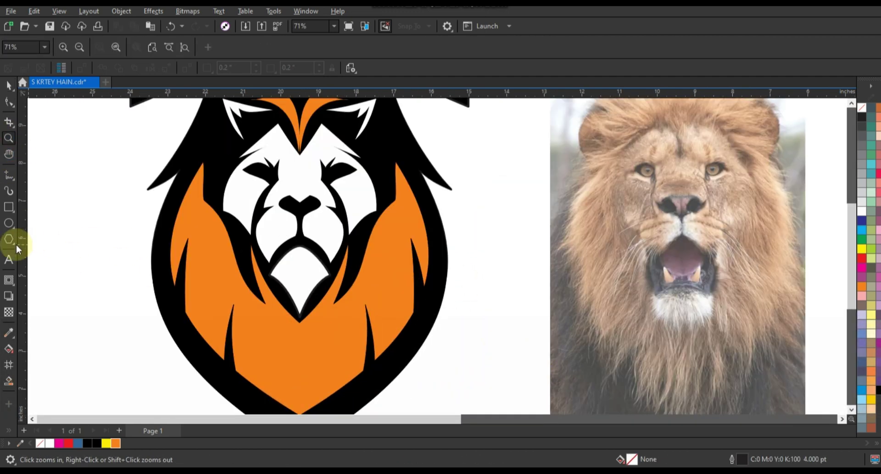
left_click(15, 181)
left_click(173, 214)
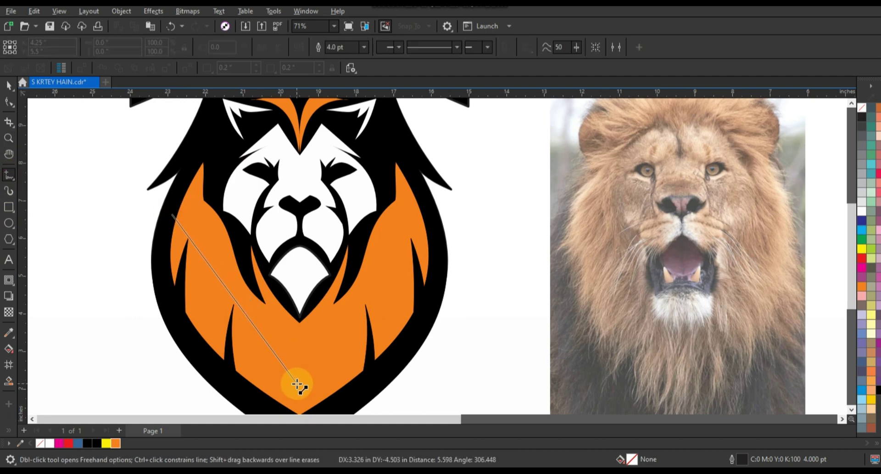
left_click(298, 384)
- Bend the line to follow the mane's left edge and mirror a copy onto the right half
left_click(8, 102)
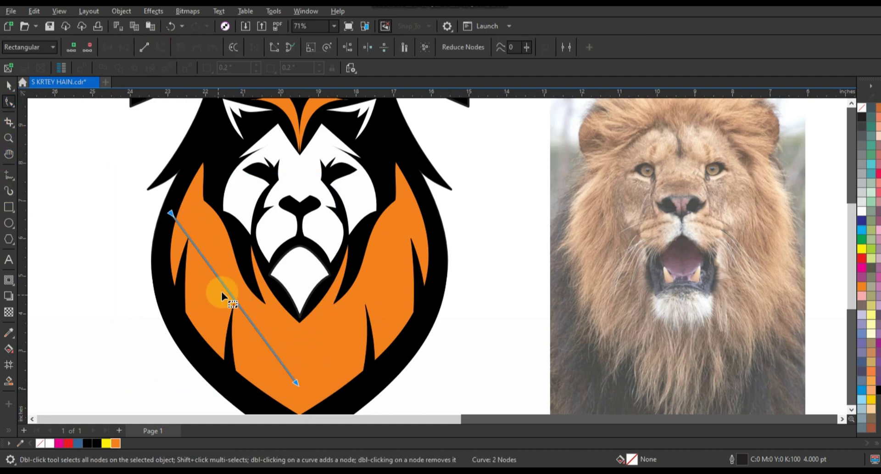
left_click_drag(222, 293, 368, 337)
left_click(267, 372, "shift")
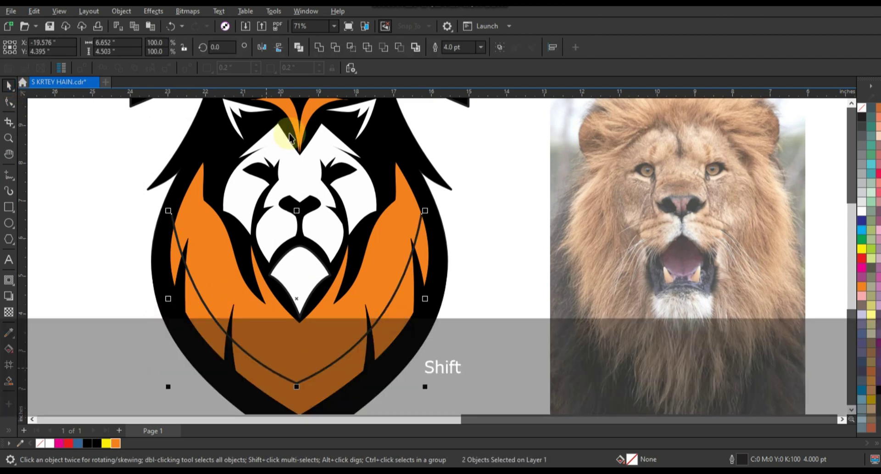
- Combine the two mane curves and join their end nodes at the bottom centre
left_click(8, 98)
left_click_drag(303, 367, 282, 396)
left_click(109, 48)
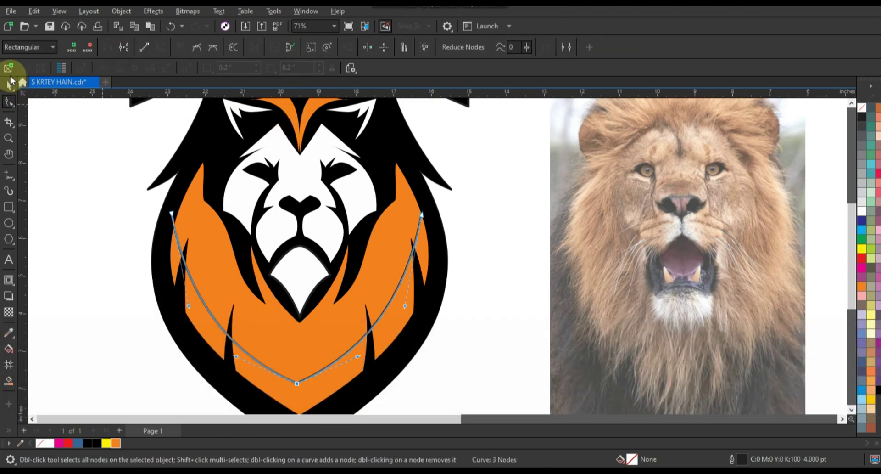
- Create filled shapes with Smart Fill in the mane regions outside the guide curve, along the sides and bottom
left_click(9, 83)
left_click(9, 380)
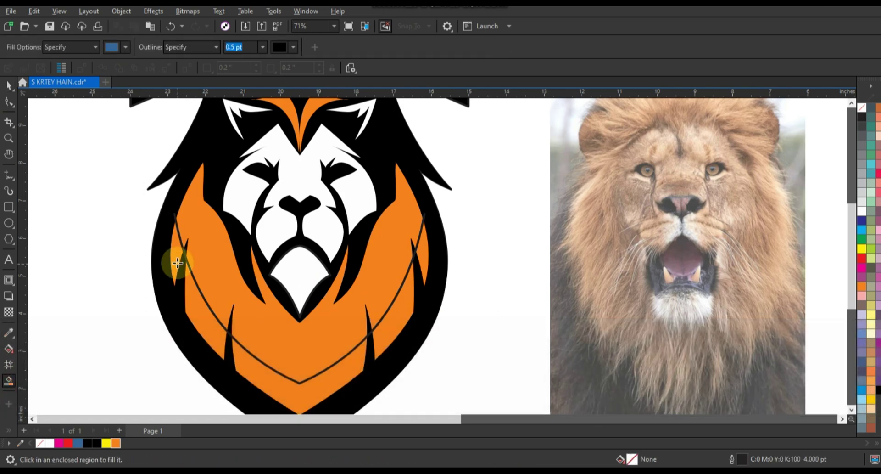
left_click(199, 319)
left_click(268, 373)
left_click(387, 320)
left_click(441, 281)
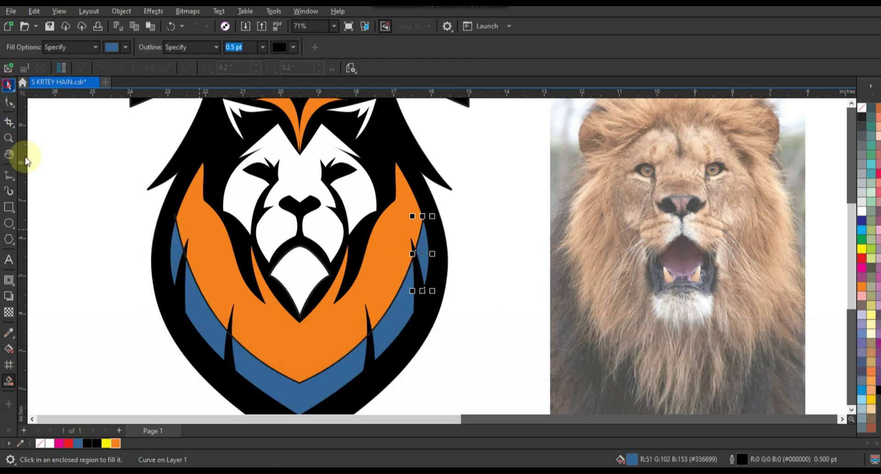
- Delete the black guide curve running across the mane
left_click(8, 85)
left_click(425, 221)
key("Delete")
- Weld the blue mane pieces into one shape, fill it with lighter orange C0 M47 Y100 K0 and remove its outline
left_click(423, 241)
left_click(408, 315, "shift")
left_click(318, 380, "shift")
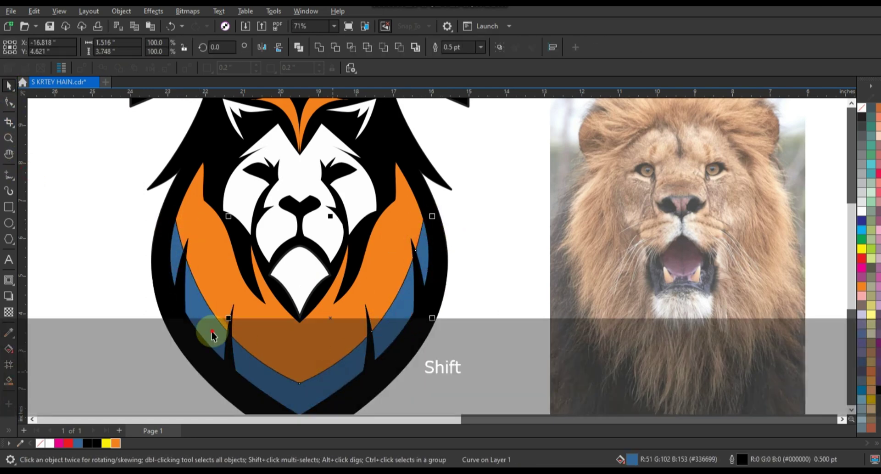
left_click(212, 333, "shift")
left_click(323, 49)
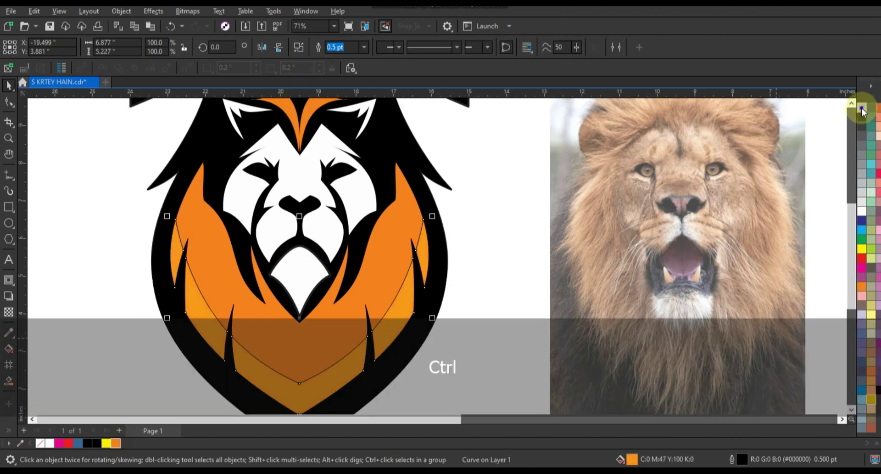
right_click(862, 109)
left_click(605, 309)
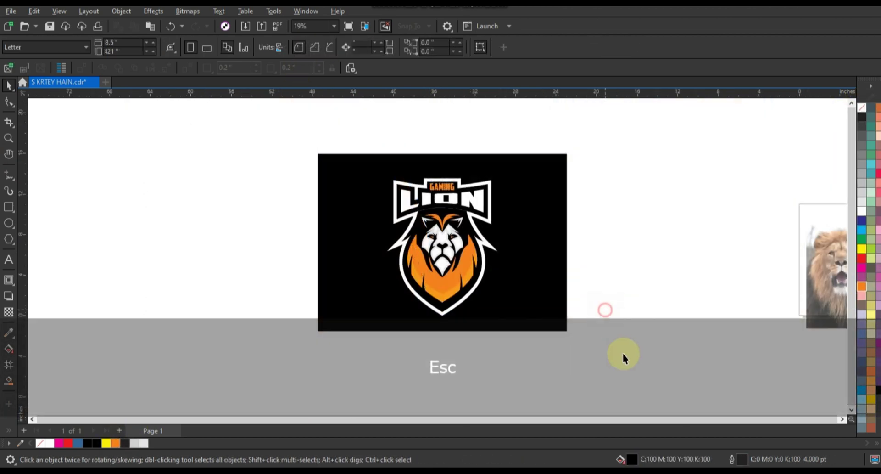
- Examine the complete logo on its black background in a full-screen preview
left_click_drag(623, 354, 317, 193)
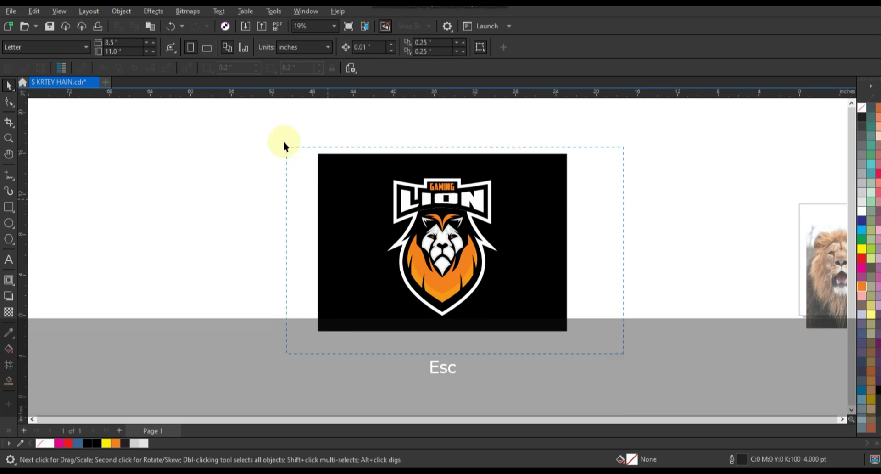
left_click_drag(284, 144, 282, 142)
key("shift+F2")
key("Escape")
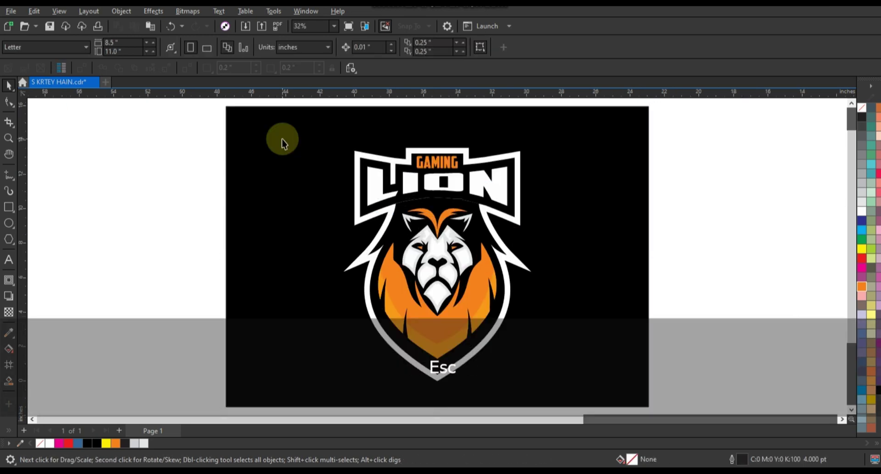
key("F9")
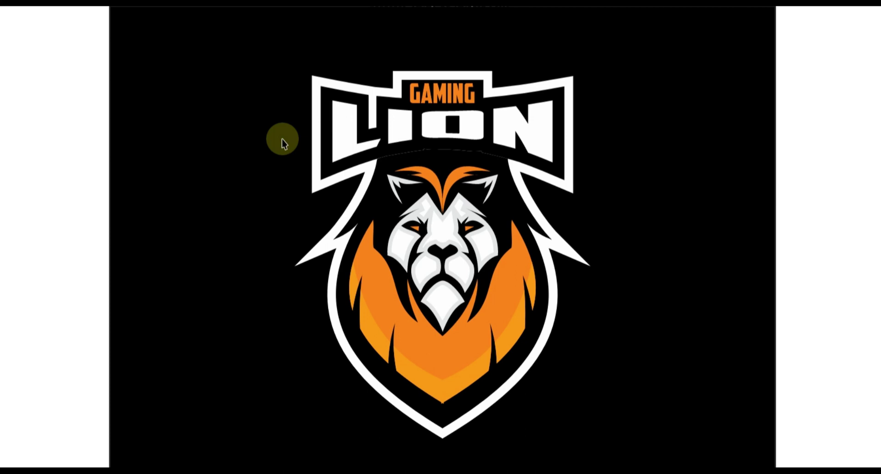
key("Escape")
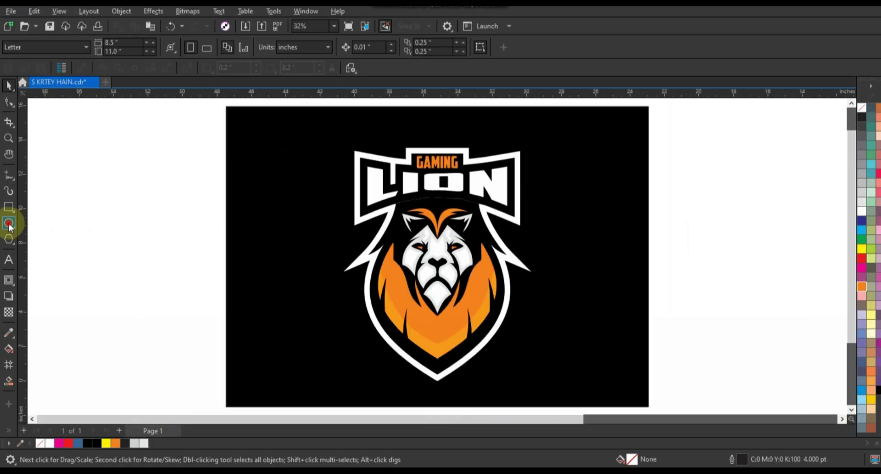
- Draw an ellipse about 17.8 by 9.6 inches over the lower LION lettering and head, with 20% black fill and no outline
left_click(9, 224)
left_click_drag(592, 345, 285, 181)
left_click(8, 86)
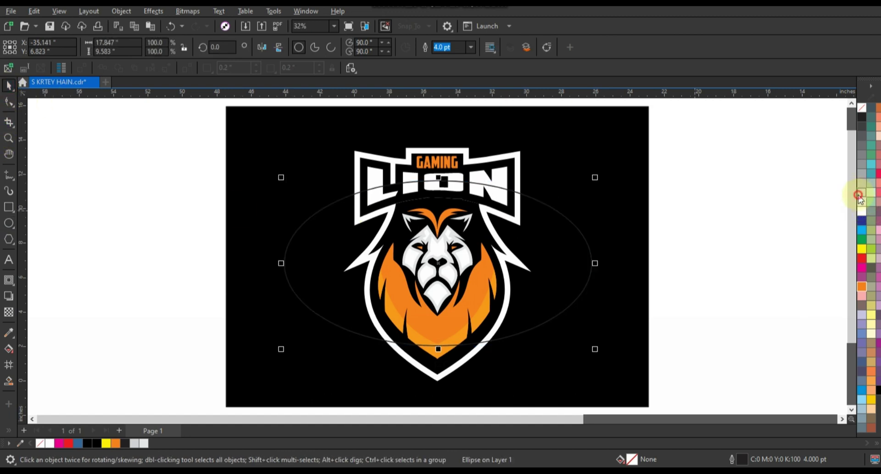
left_click(859, 197)
right_click(854, 112)
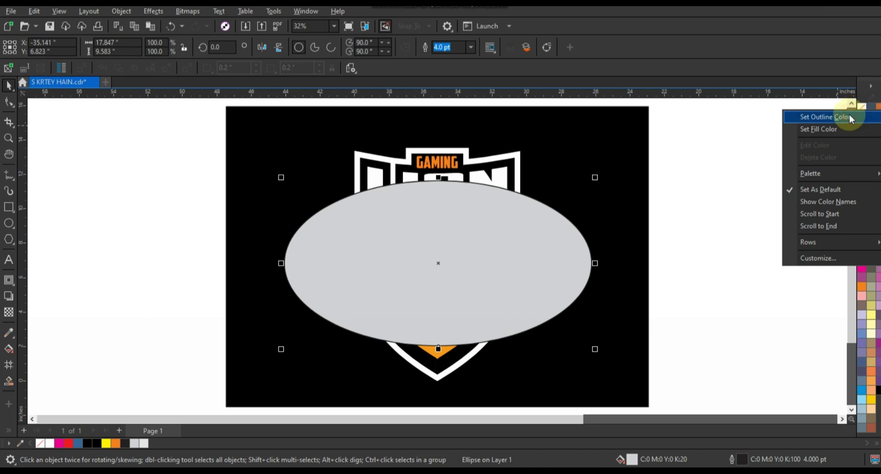
left_click(850, 115)
- Place the grey ellipse inside the white LION letters as a PowerClip and preview the logo full screen
key("w")
left_click(499, 174)
left_click(748, 257)
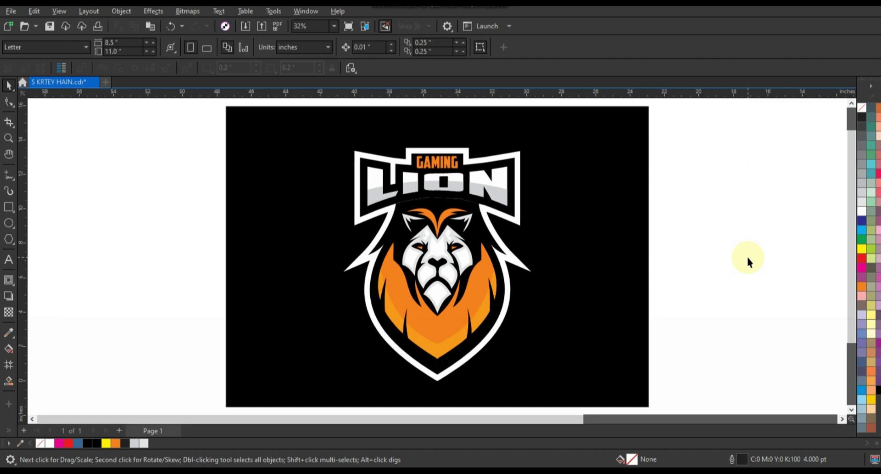
key("F9")
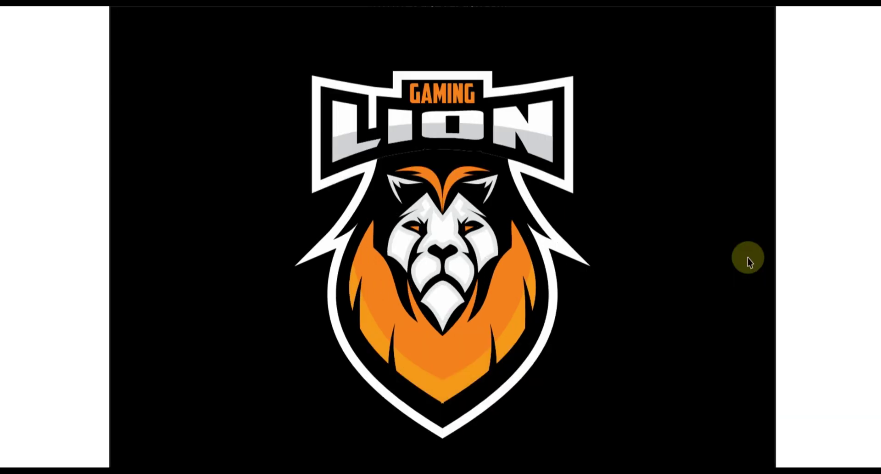